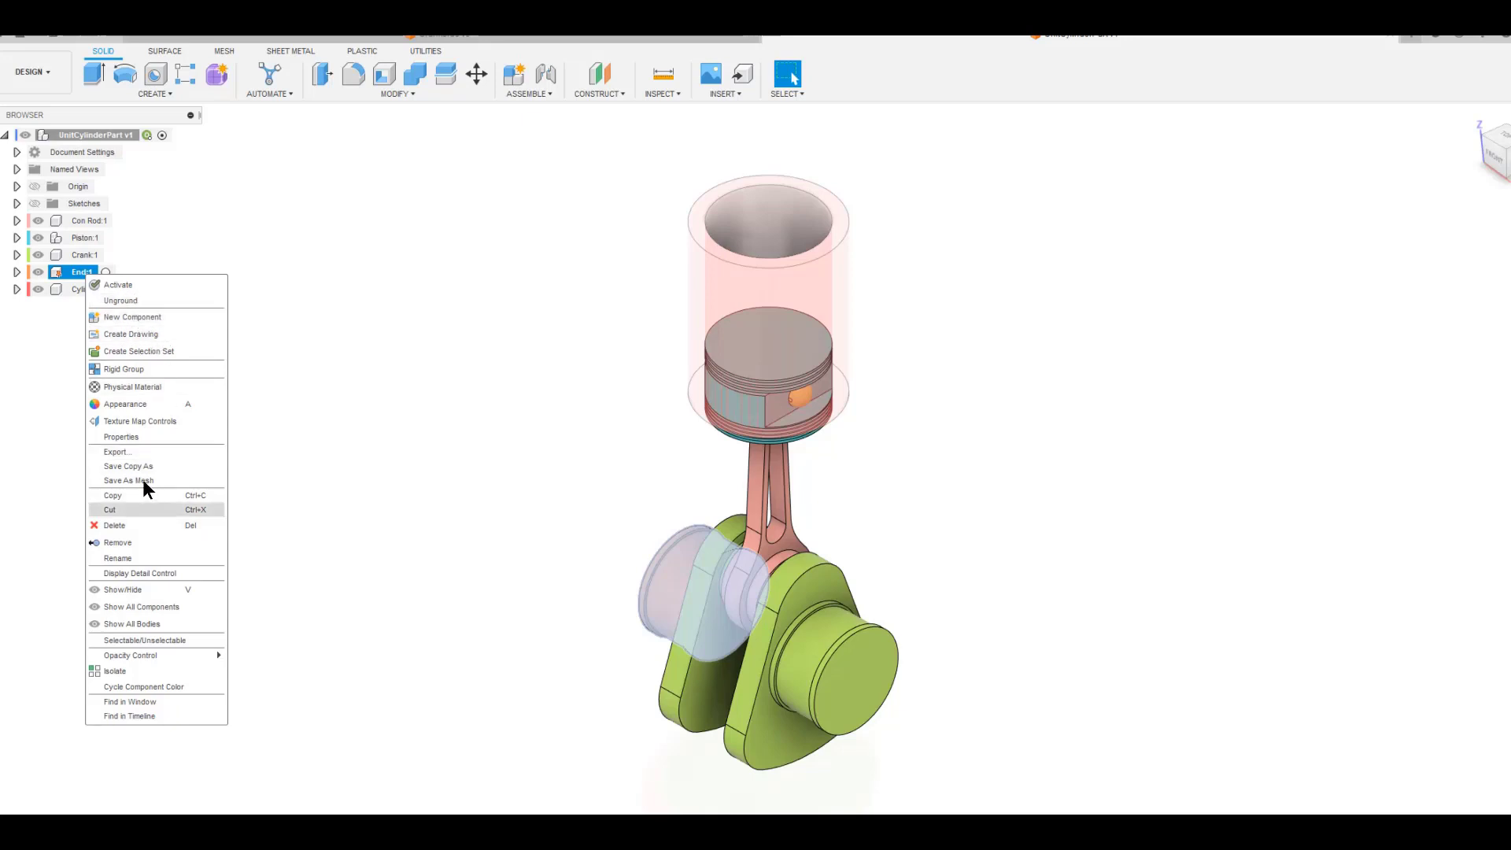
Ground the End and Cylinder components so that they stay fixed in the assembly
left_click(121, 299)
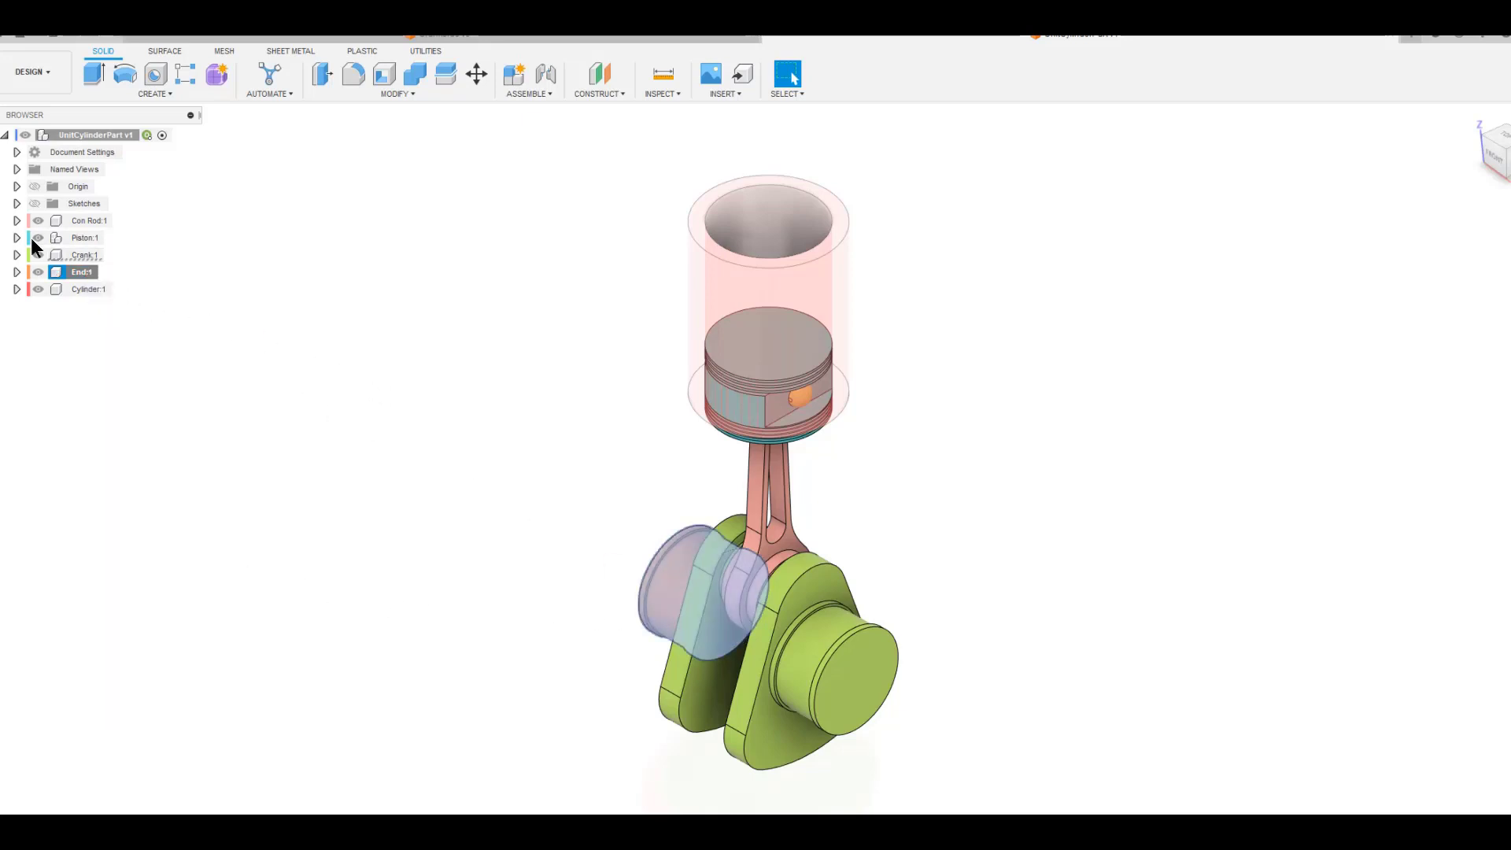
right_click(74, 269)
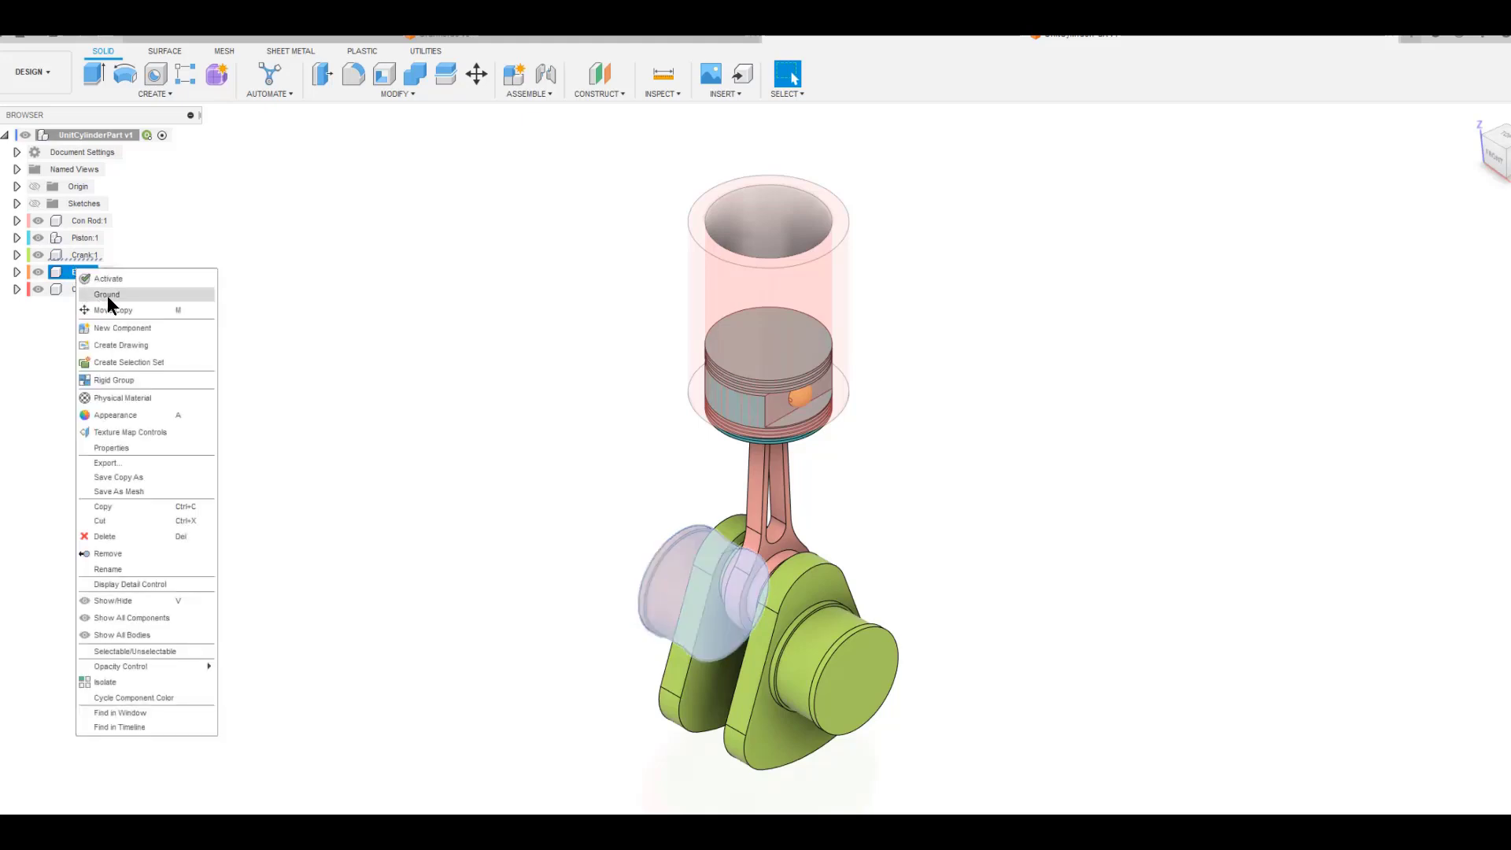
left_click(108, 296)
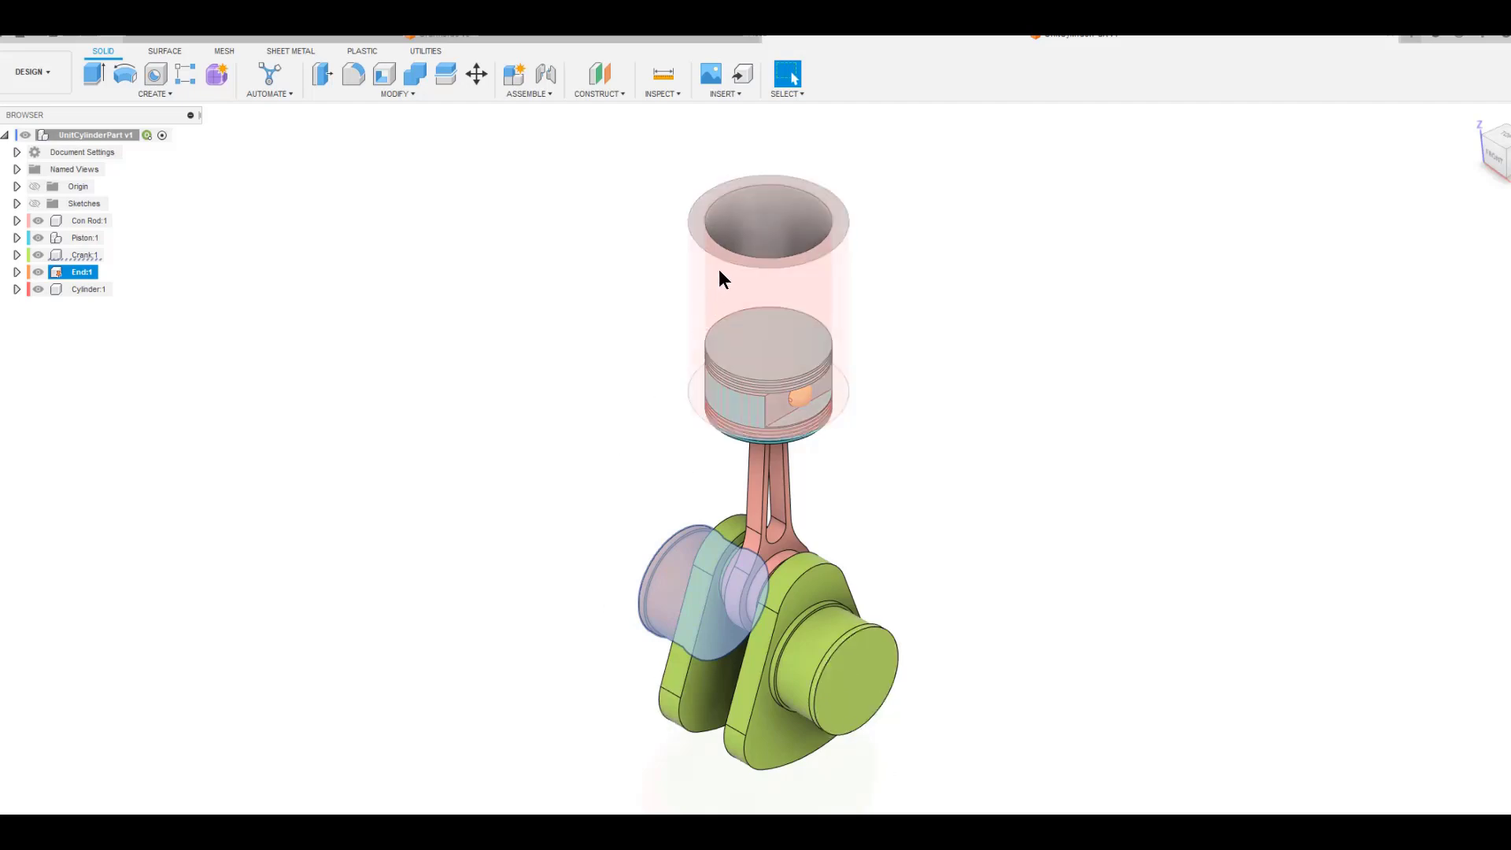
left_click(74, 289)
right_click(74, 287)
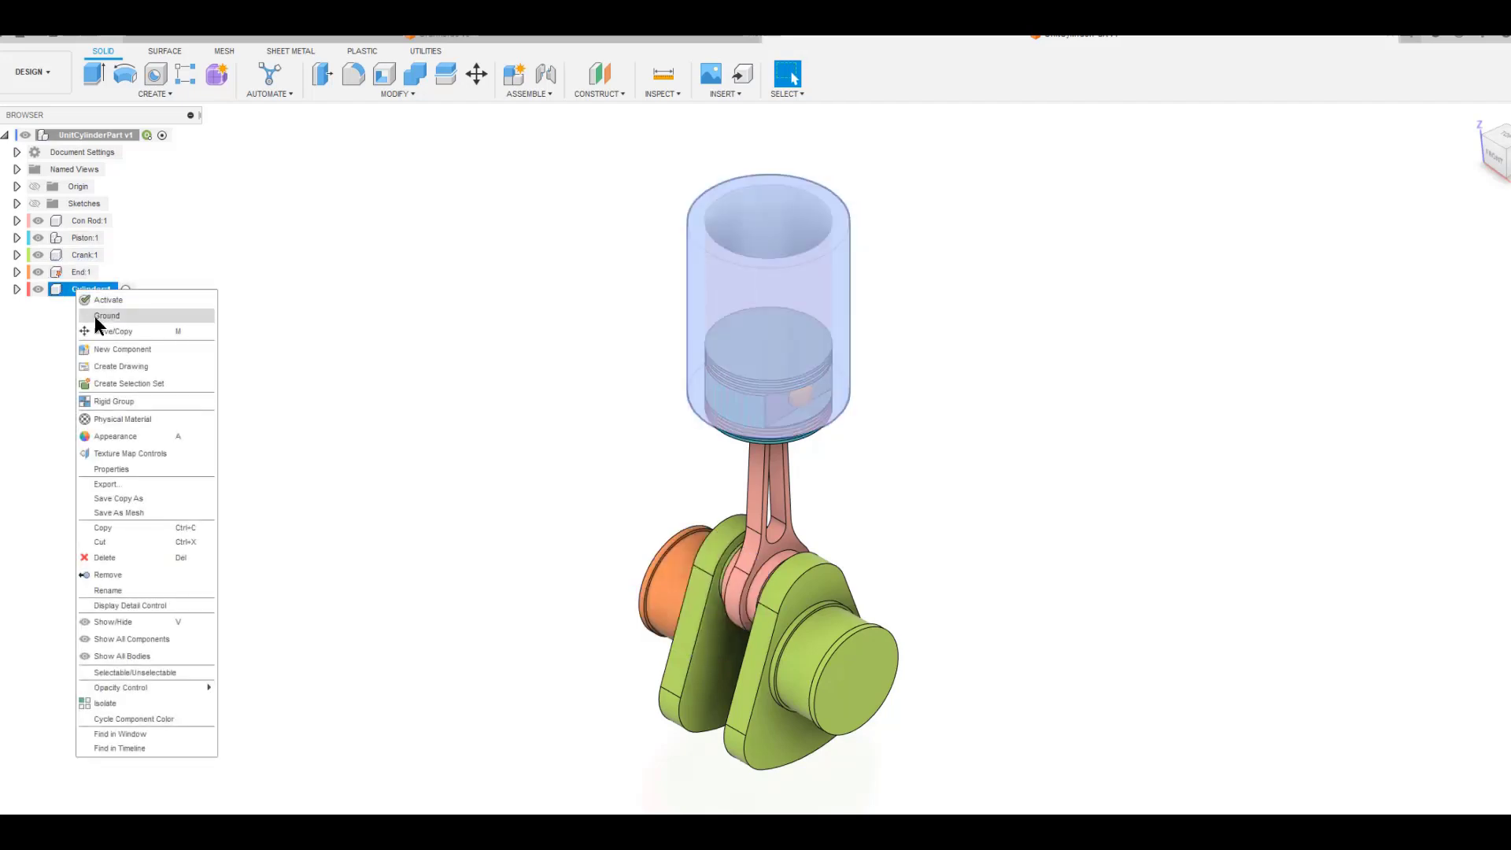
left_click(94, 315)
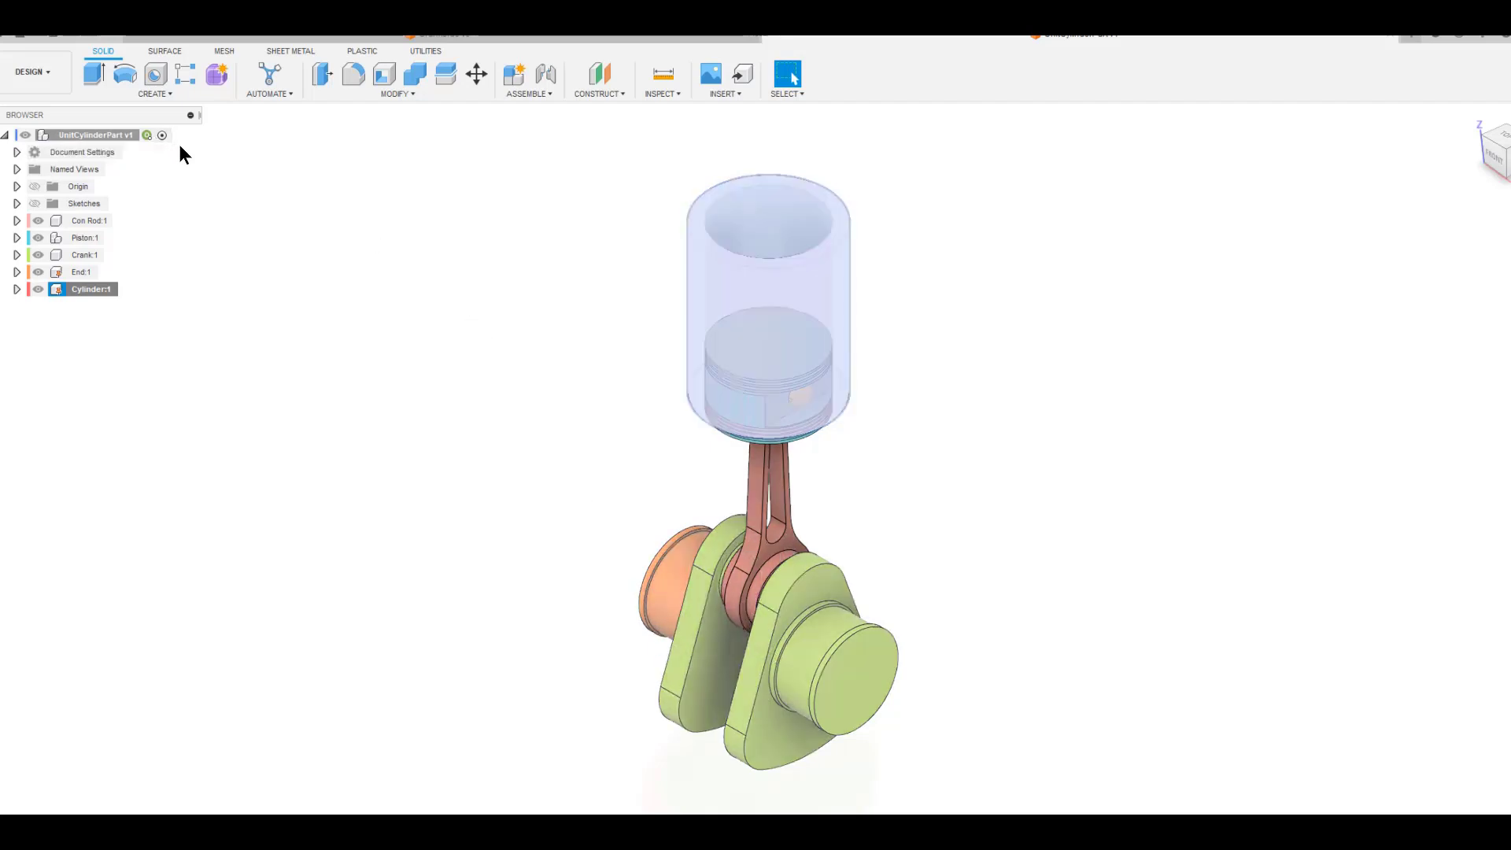
left_click(508, 92)
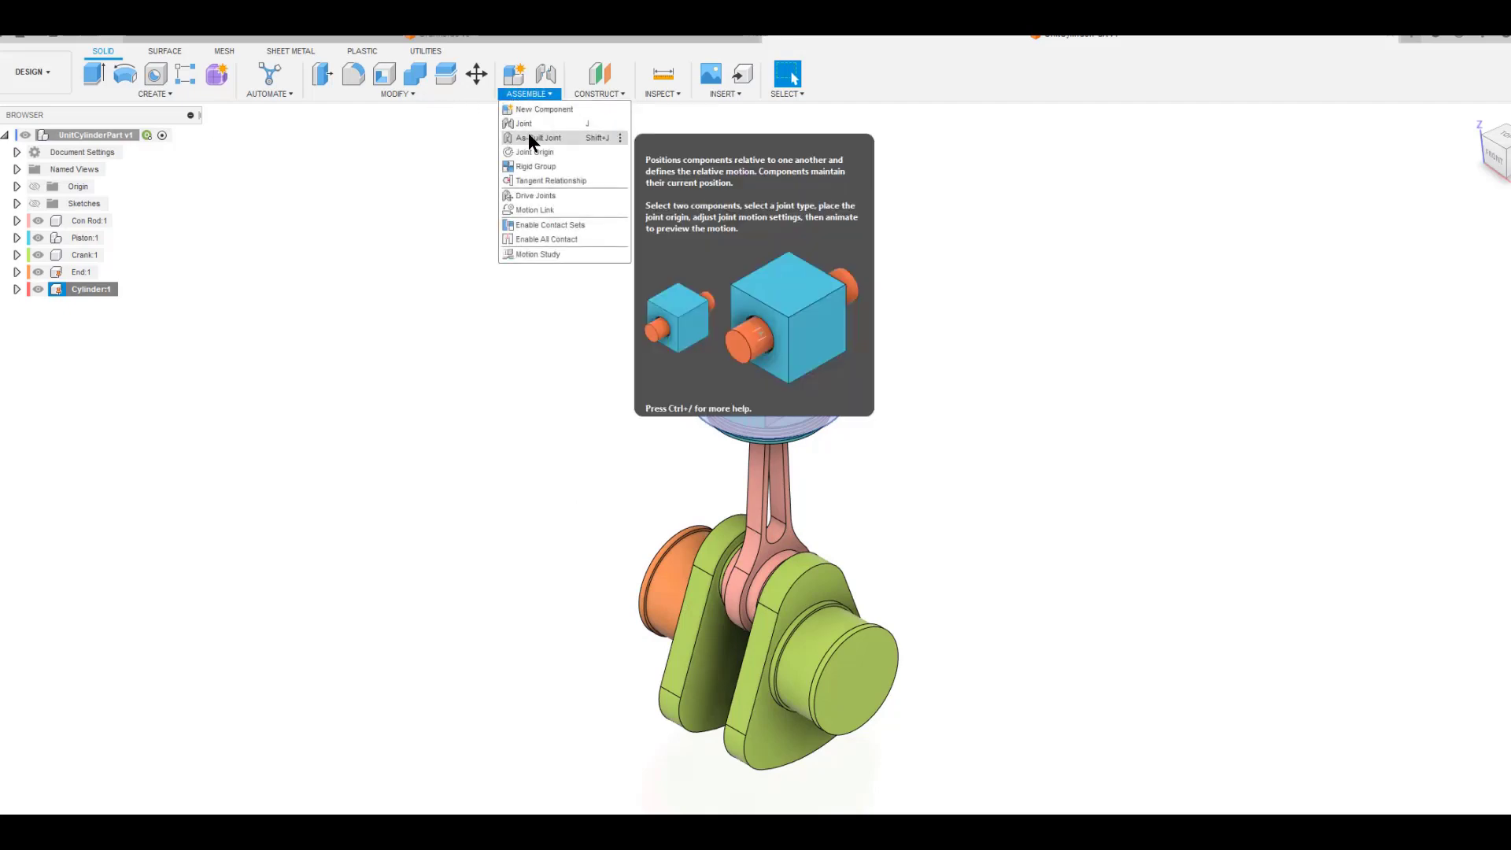
left_click(529, 138)
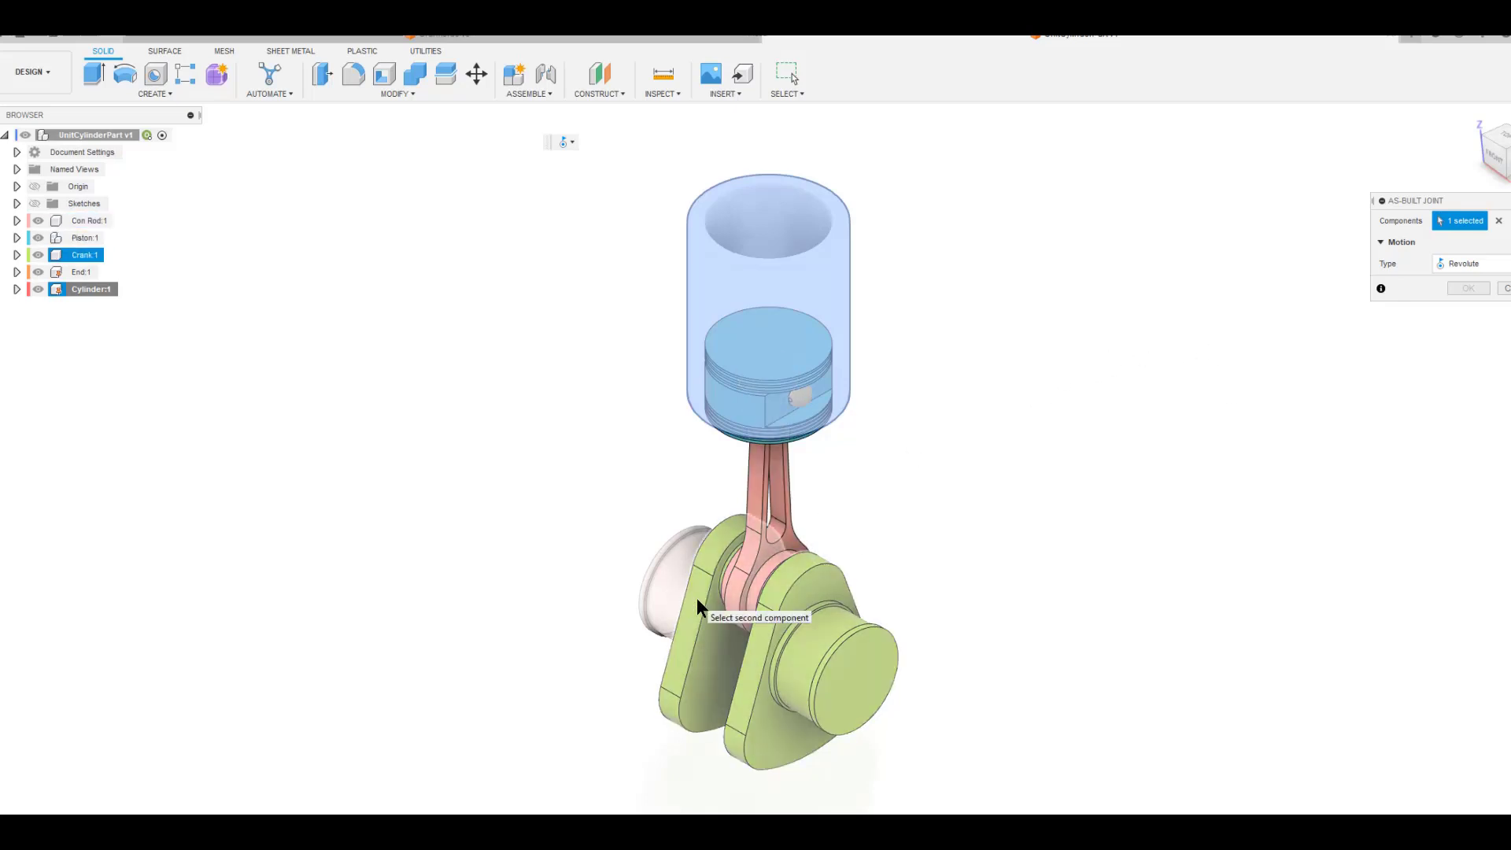
left_click(763, 648)
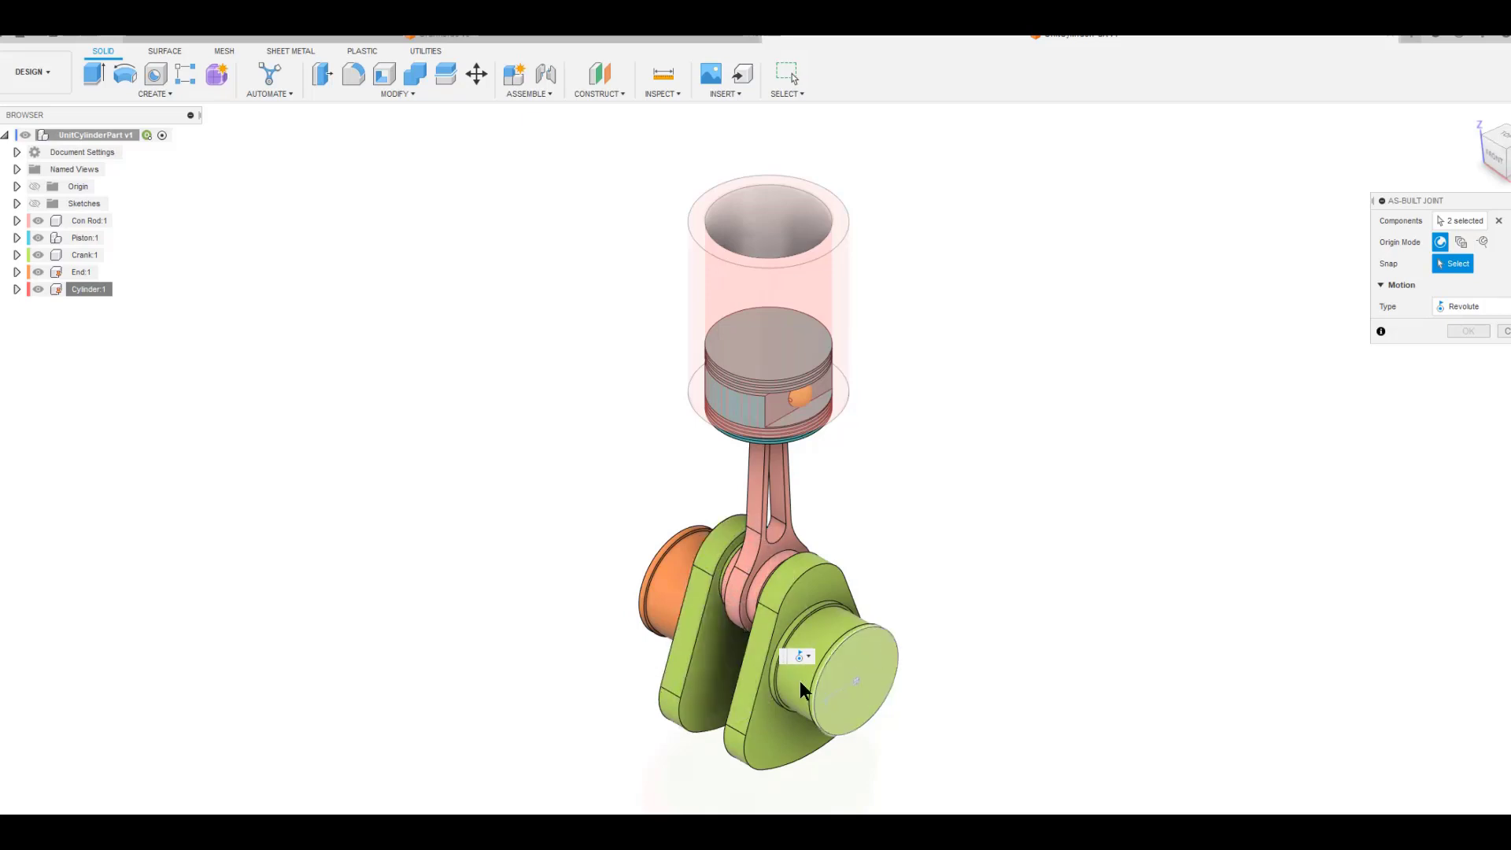
middle_click_drag(678, 804, 775, 708, "shift")
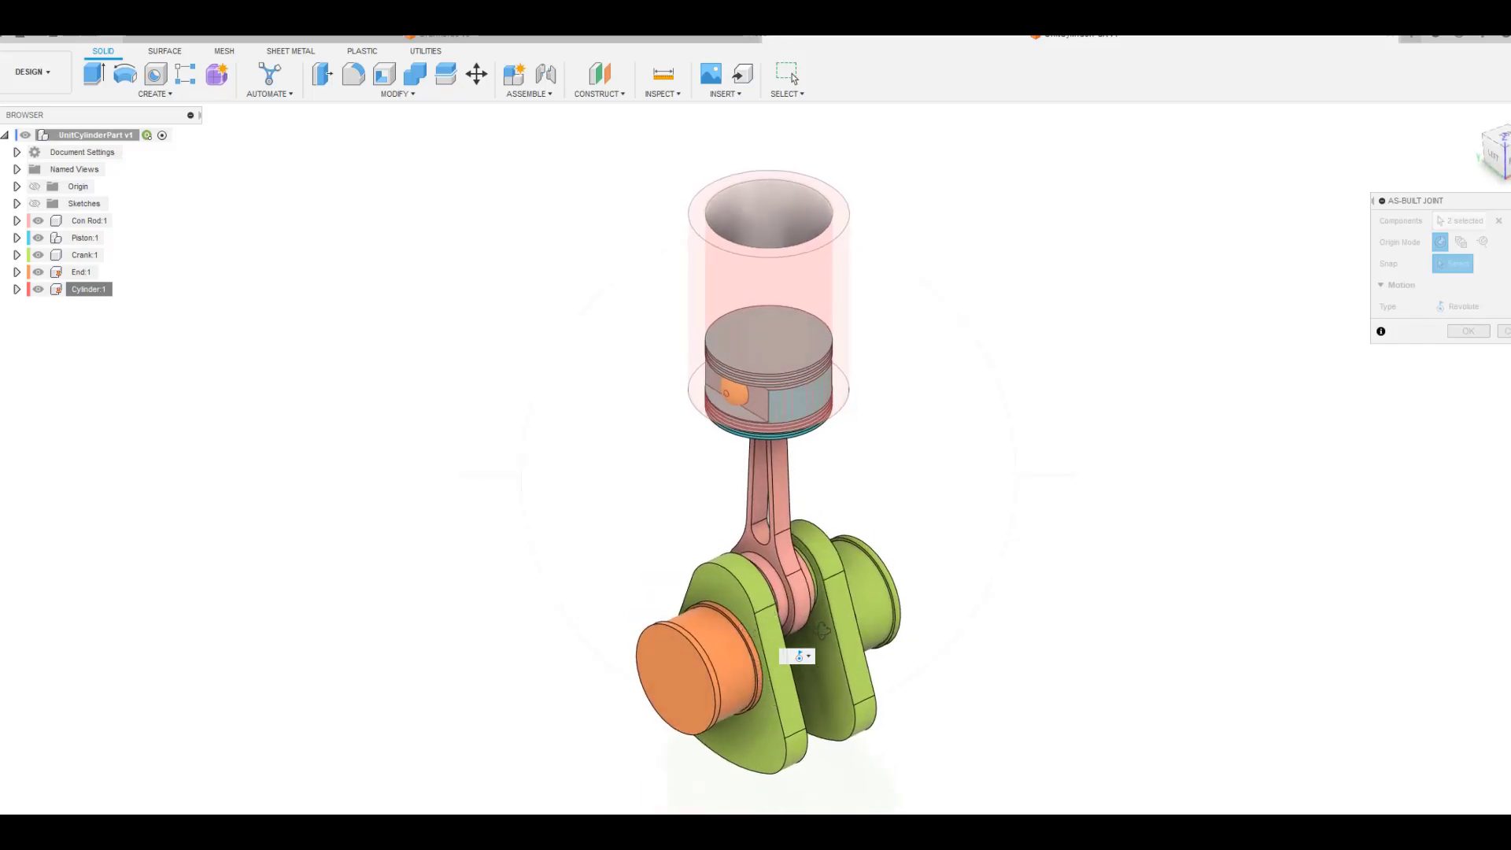
left_click(739, 630)
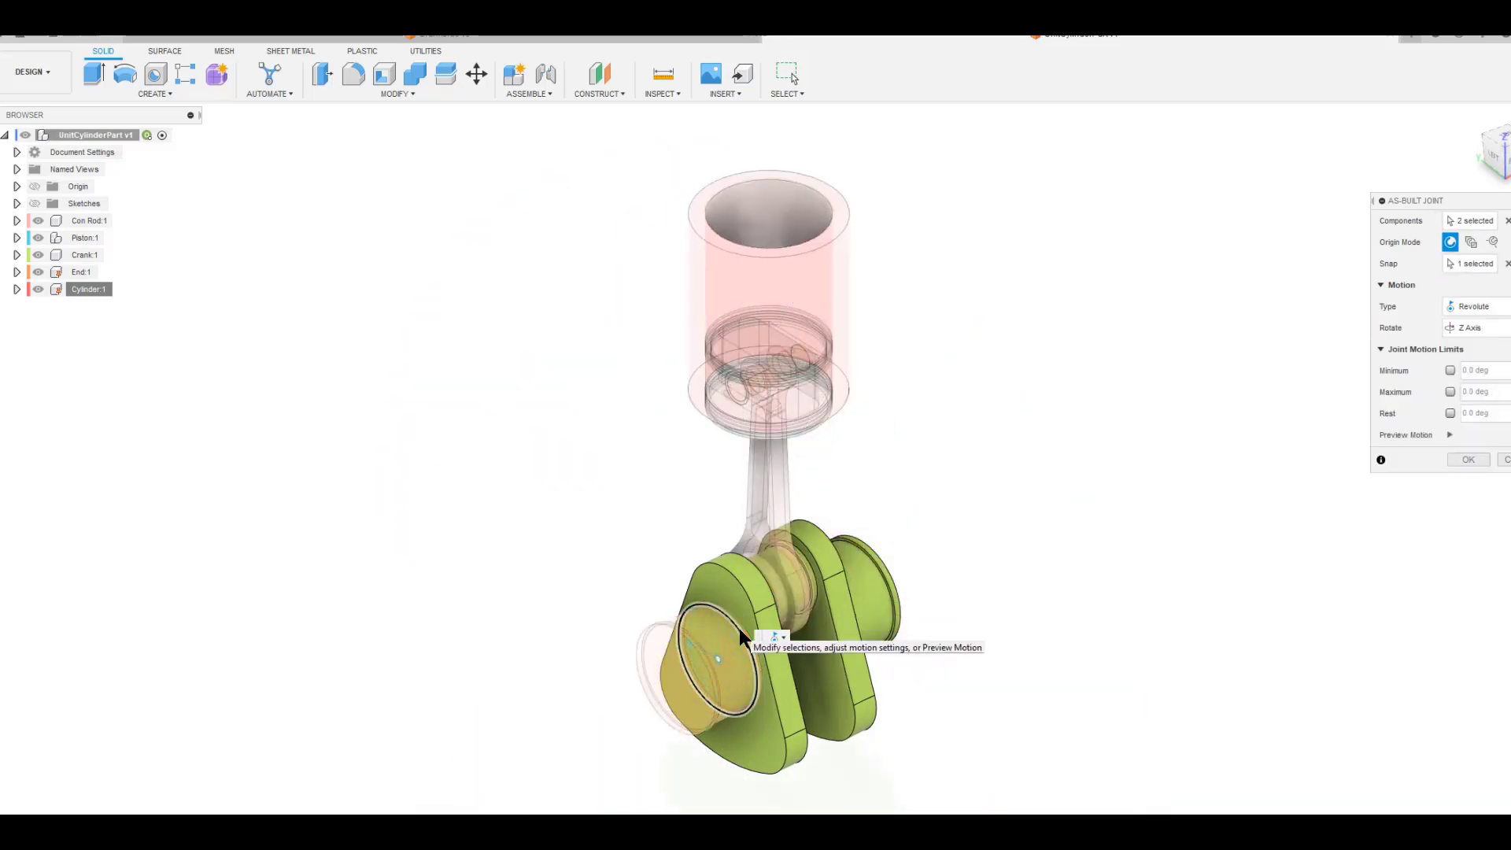
key("Return")
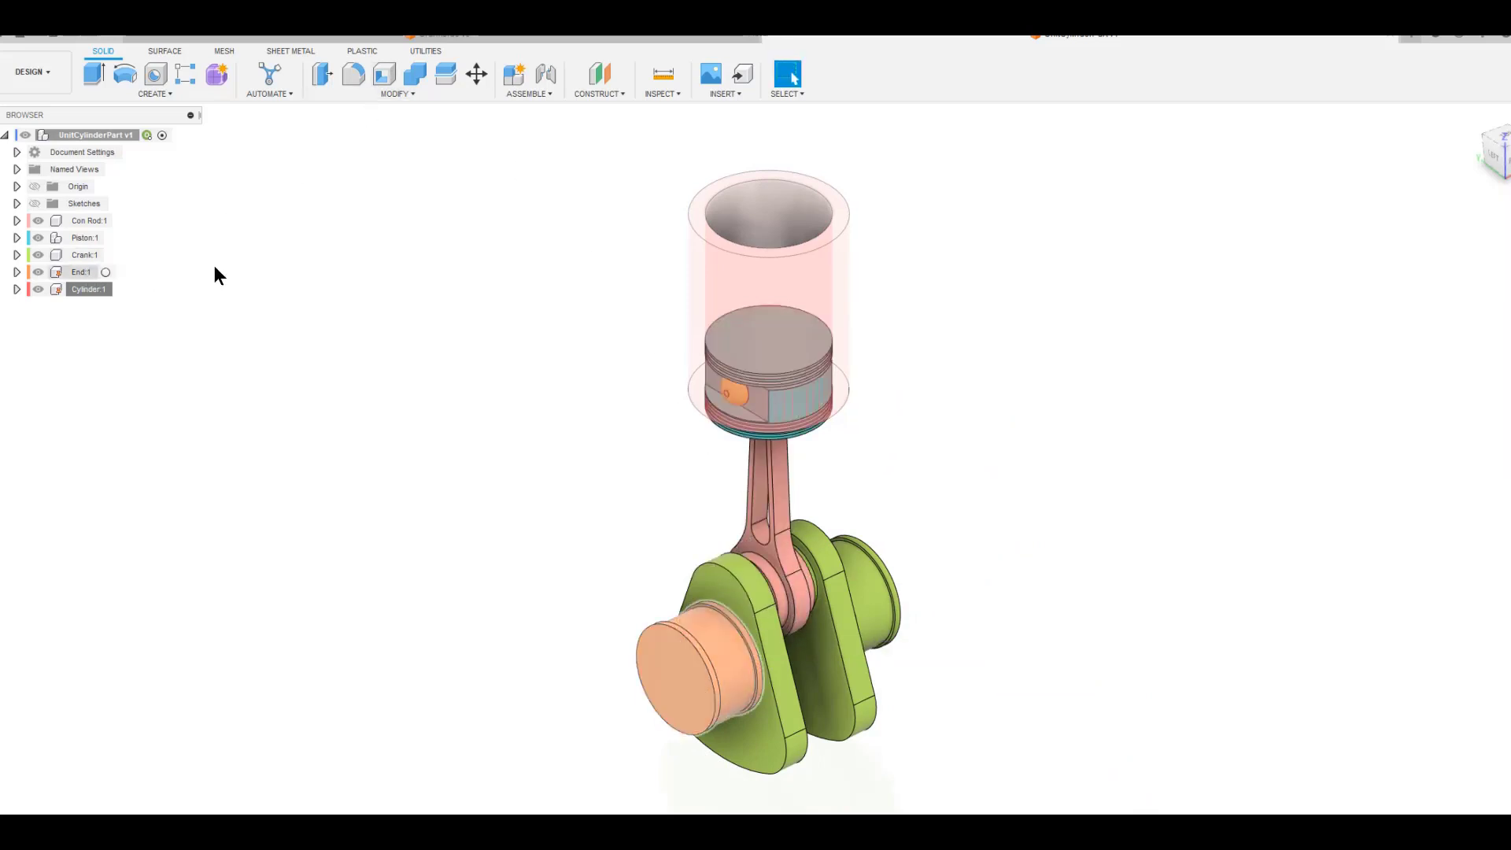
left_click(260, 271)
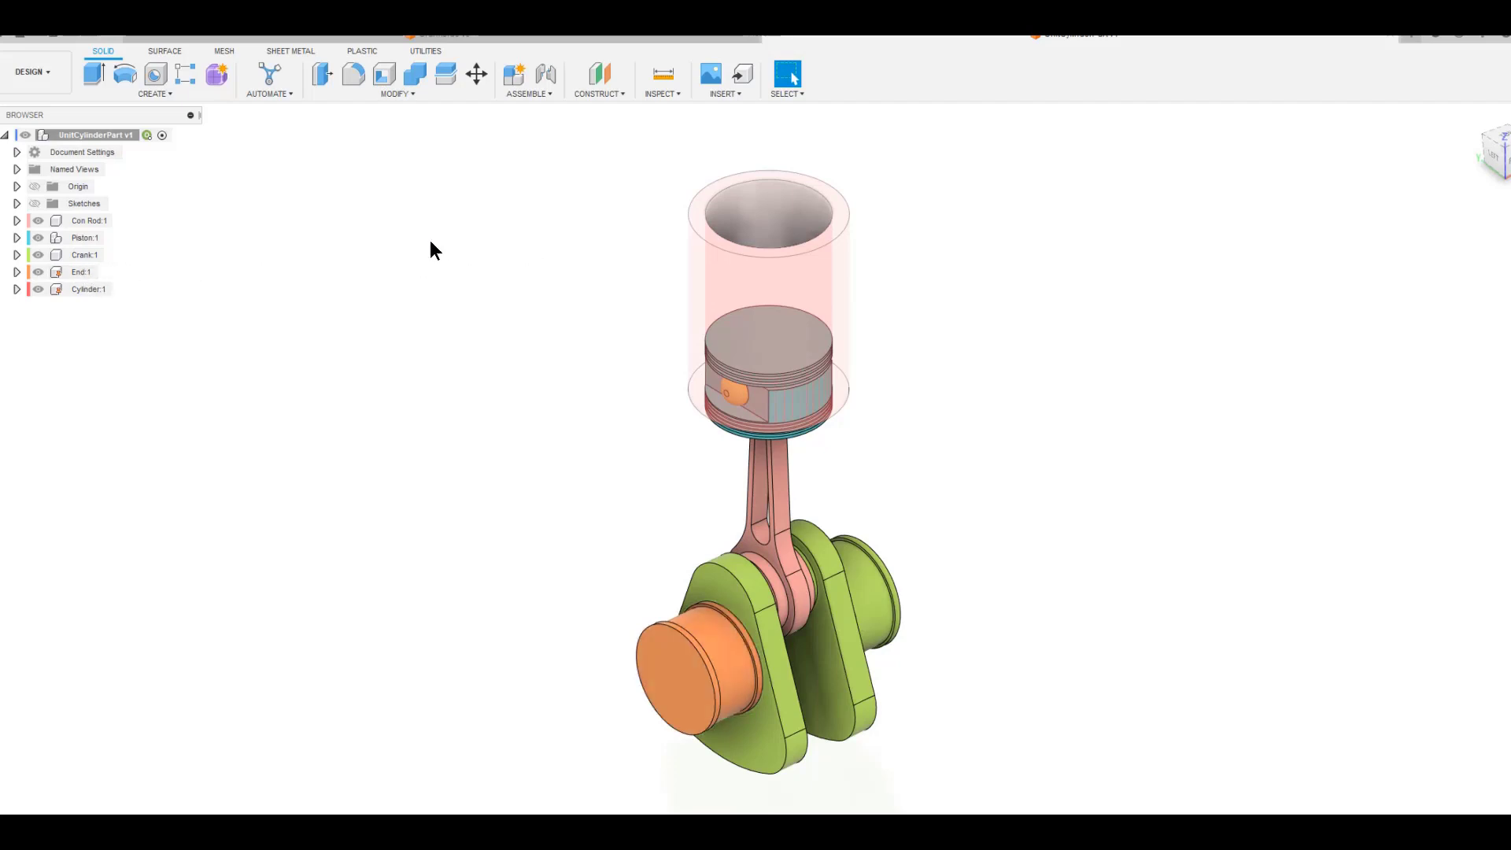
Create an as-built Revolute joint between the End and Crank components, centred on the circular edge where the End meets the crank
left_click(521, 93)
left_click(532, 140)
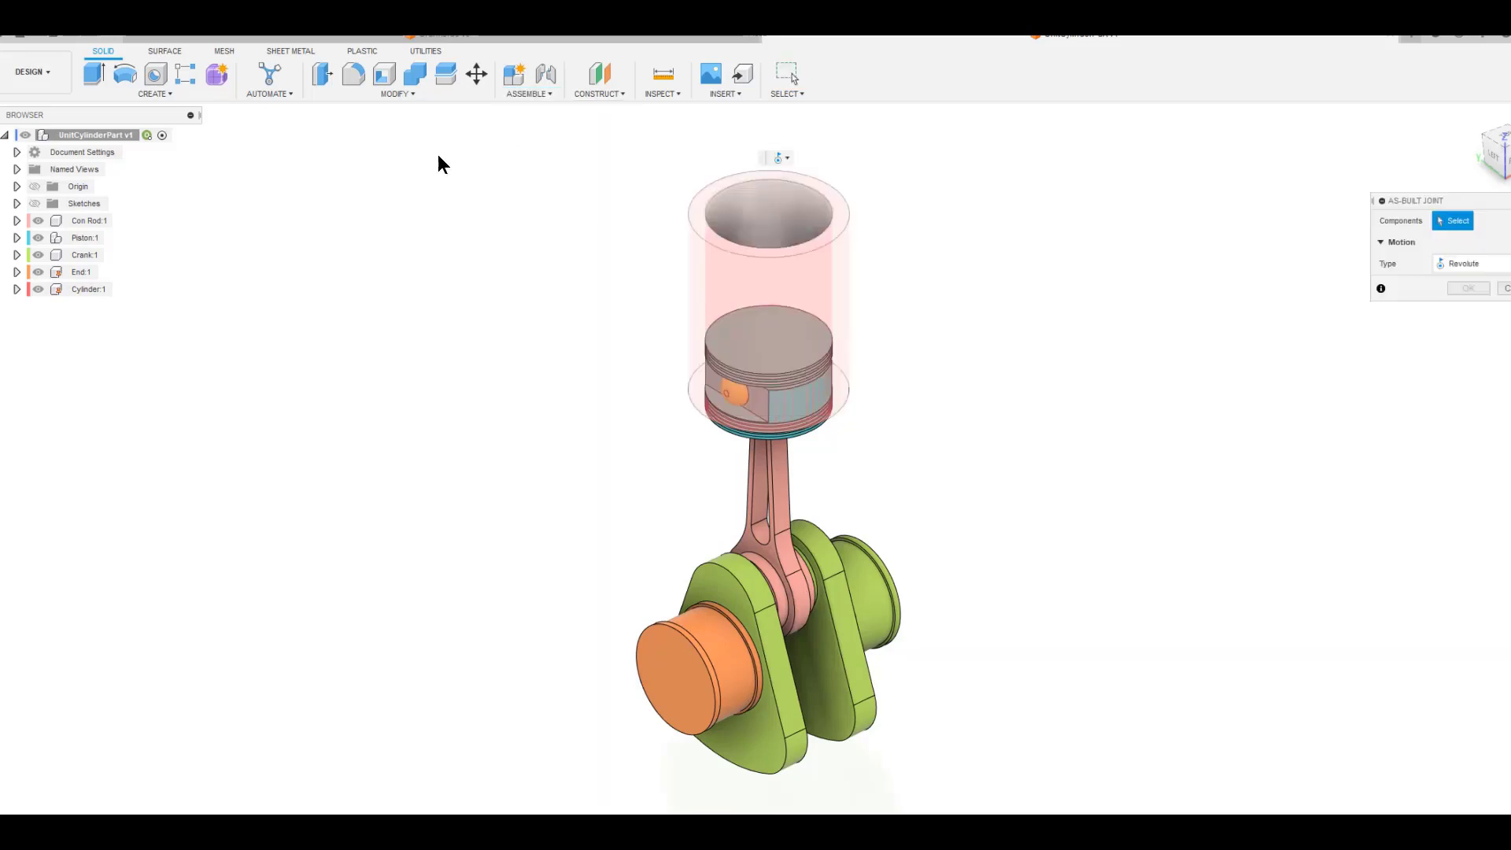
left_click(80, 270)
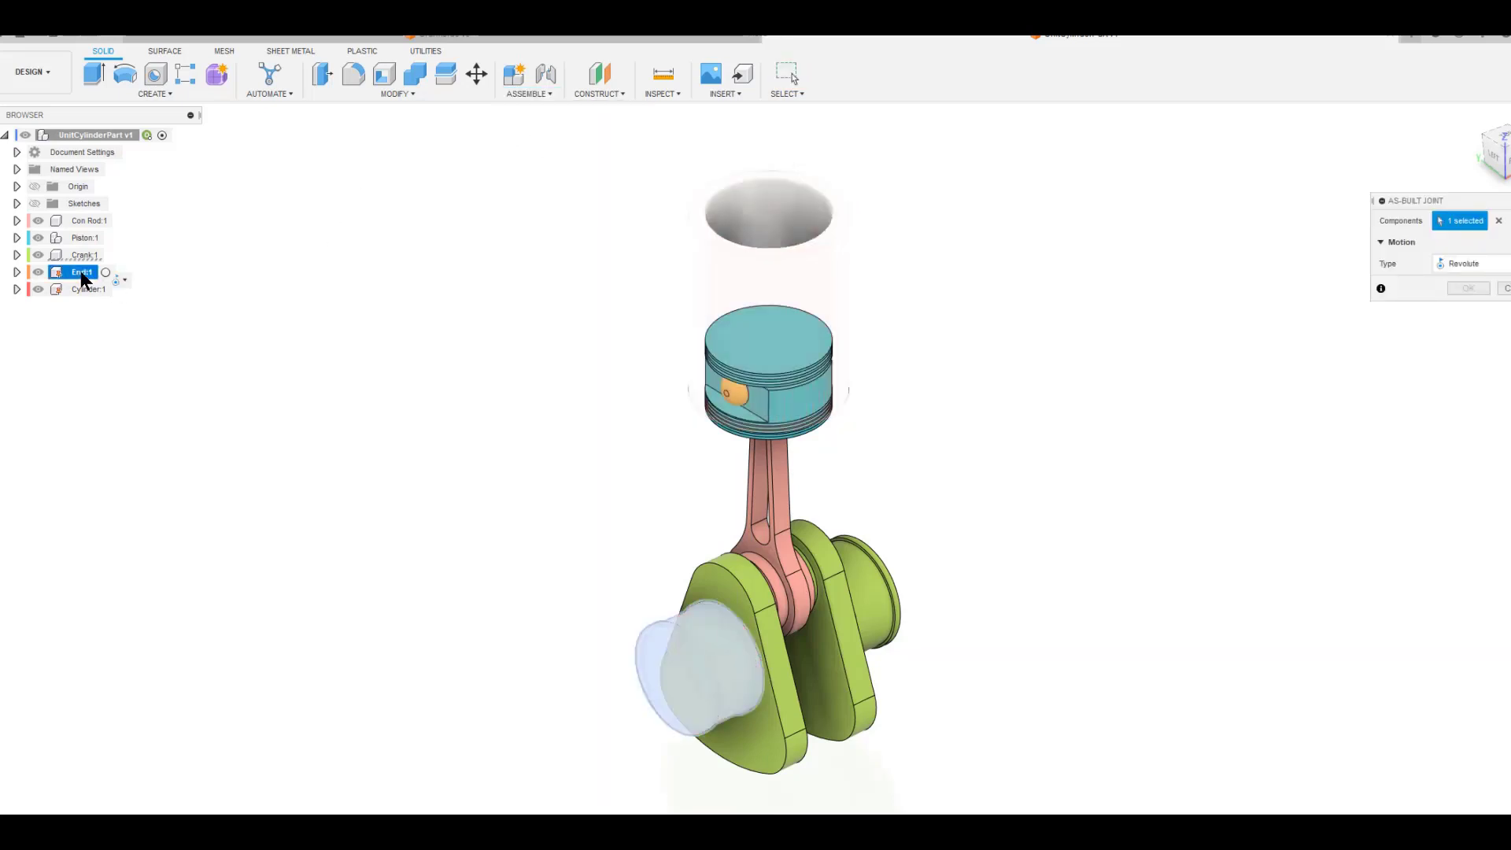
left_click(788, 748)
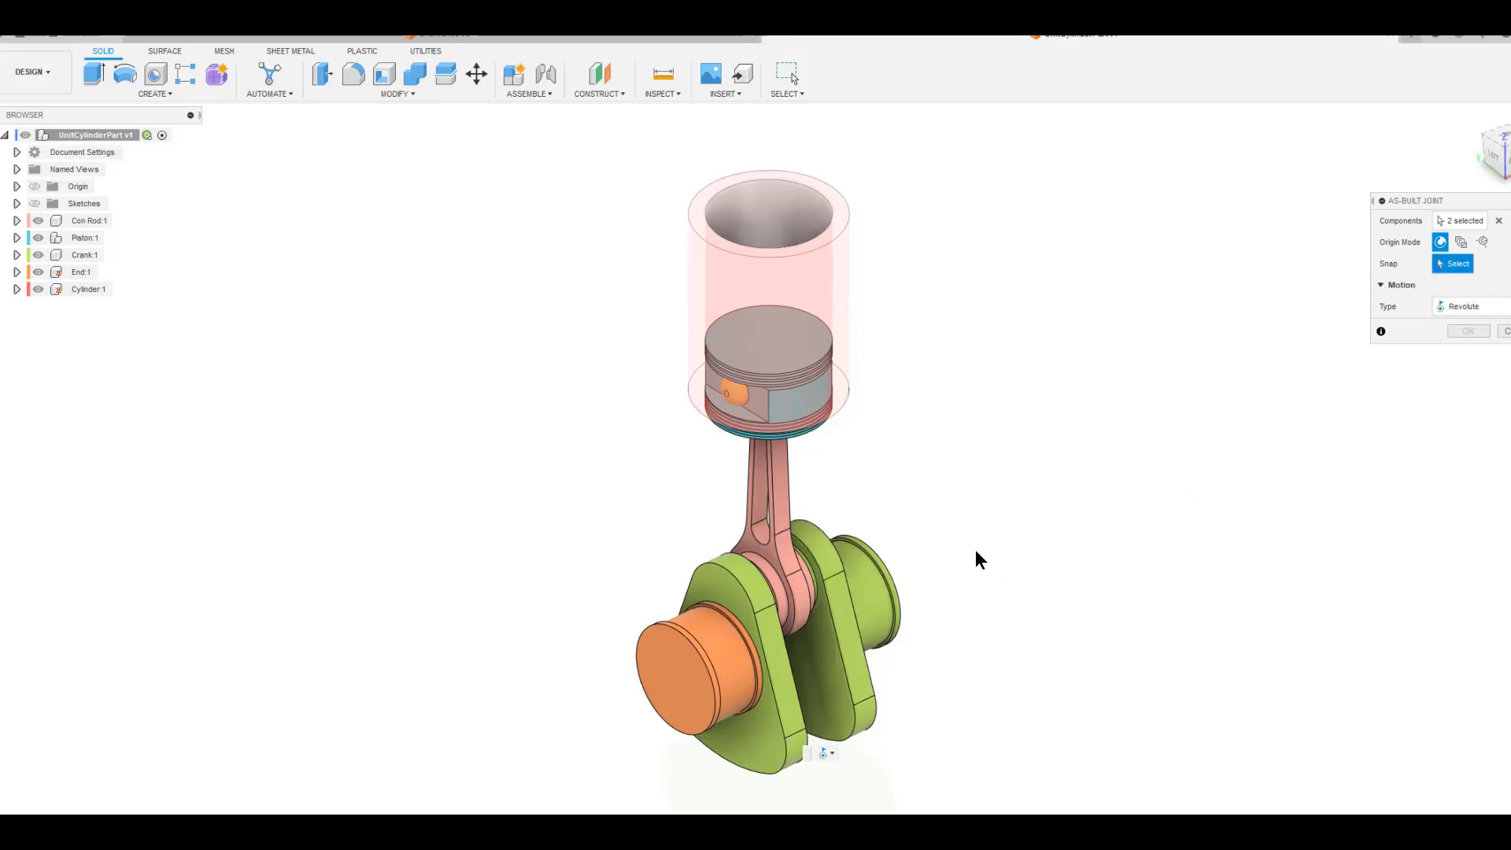
left_click(747, 632)
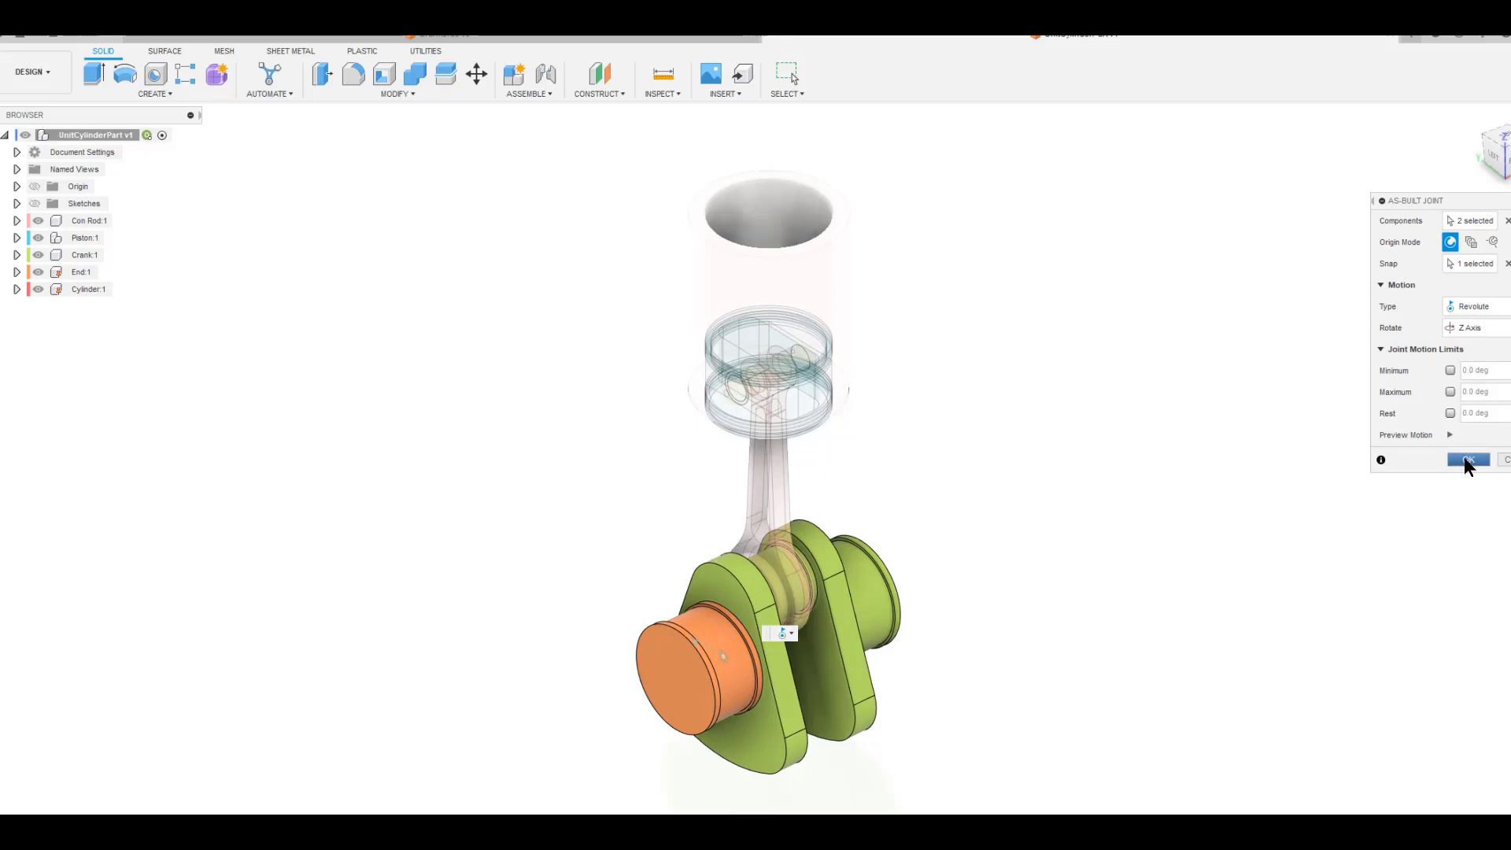
left_click(1465, 459)
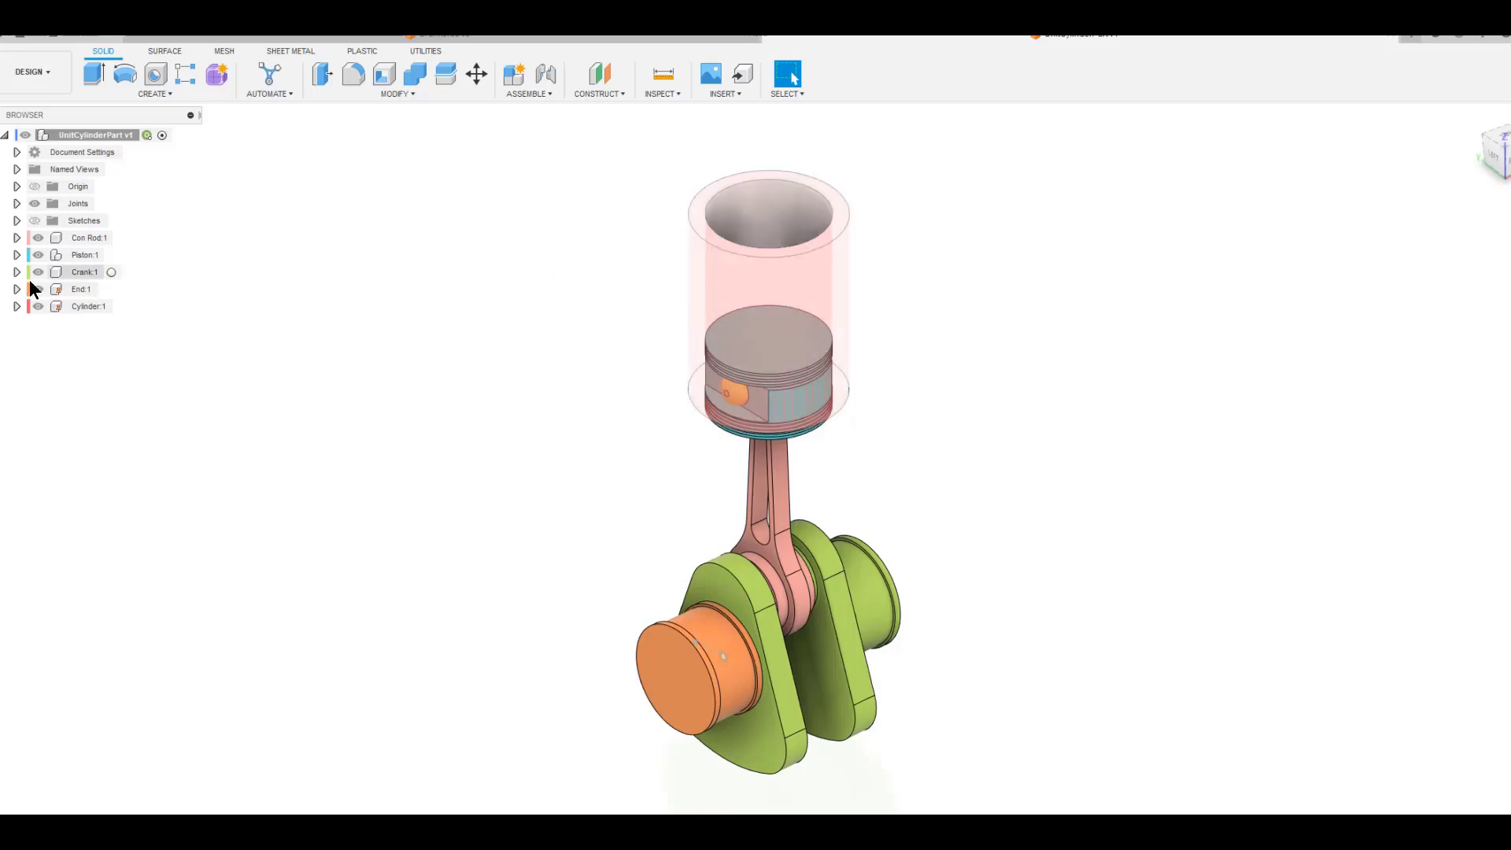
Create an as-built Slider joint between the Cylinder and the Piston, with its origin on the bore's centre axis and sliding along Z
left_click(525, 93)
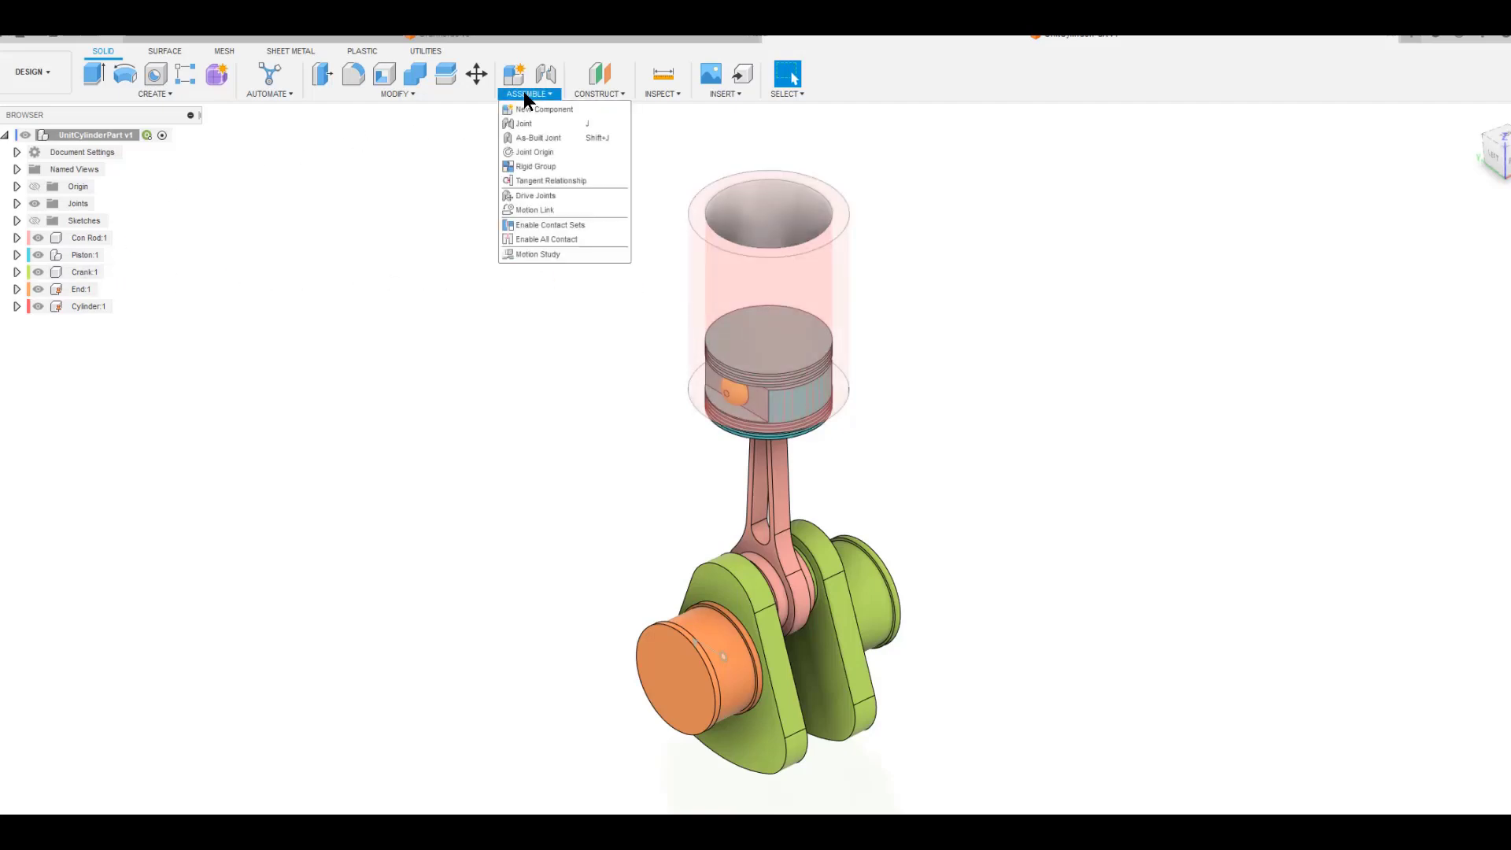
left_click(540, 137)
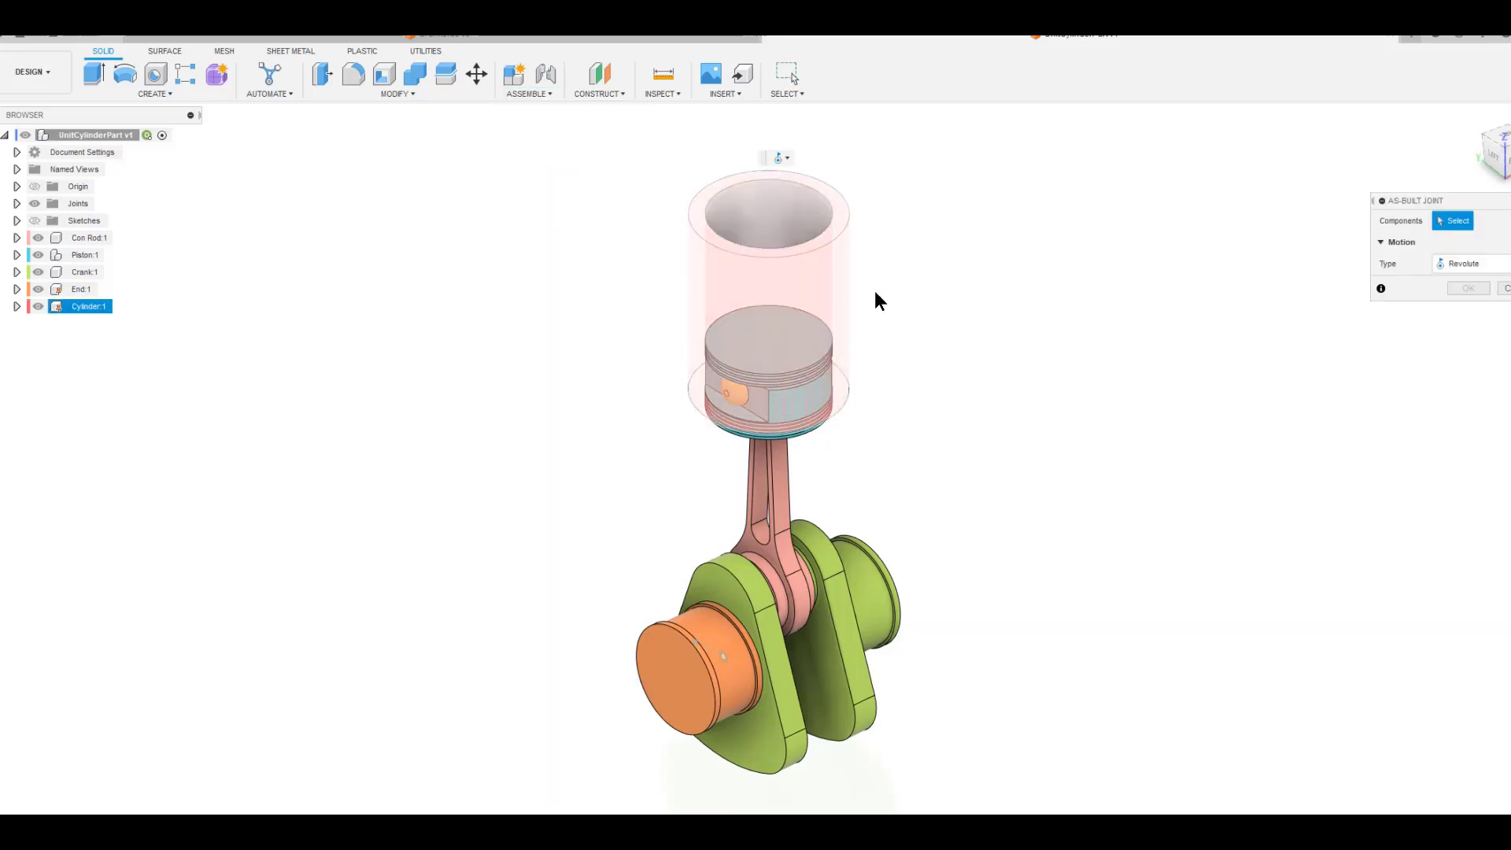
left_click(761, 217)
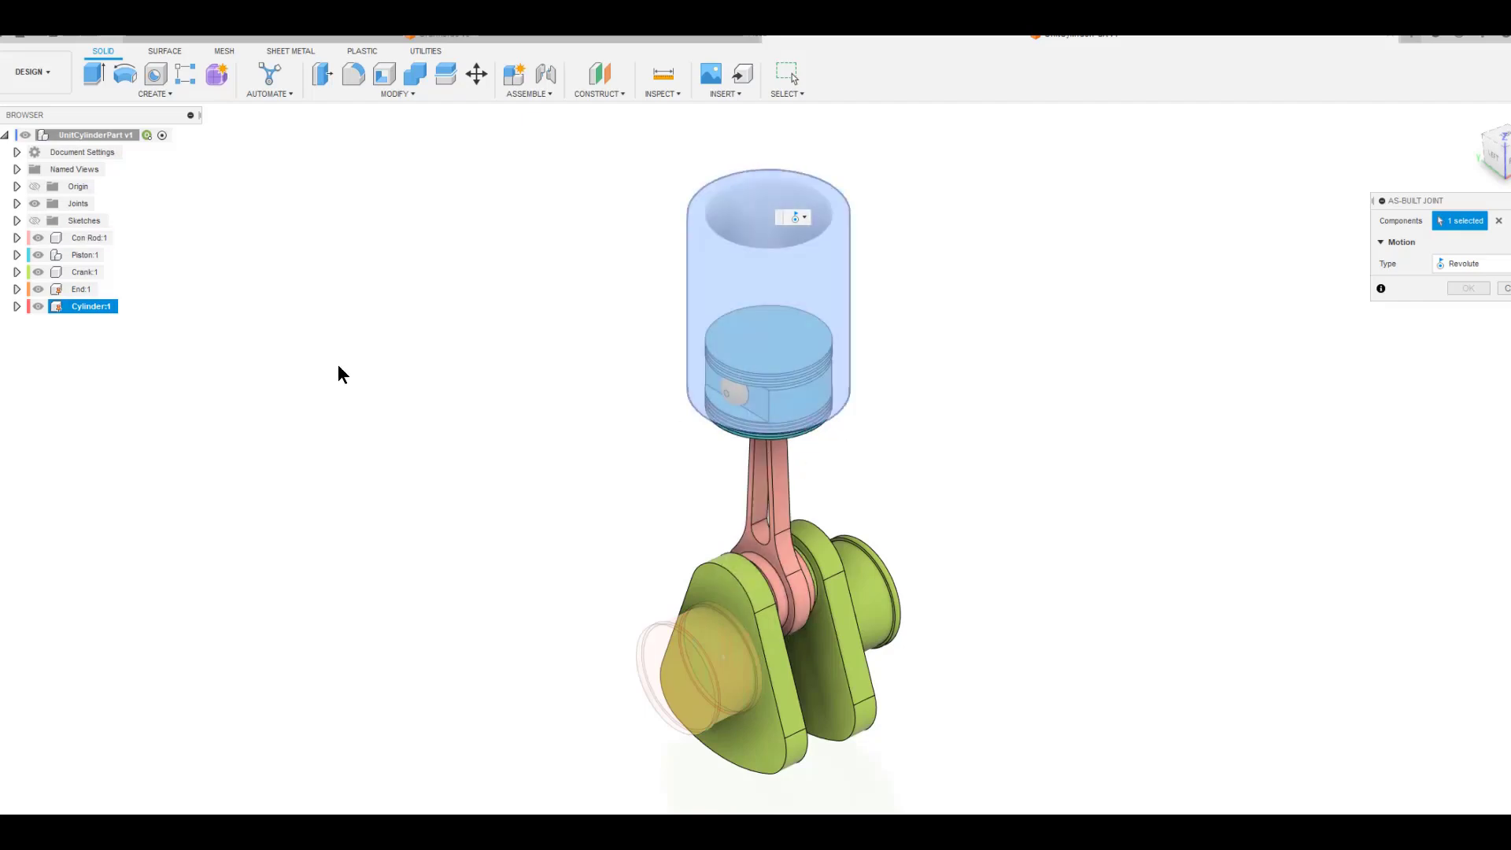
left_click(38, 307)
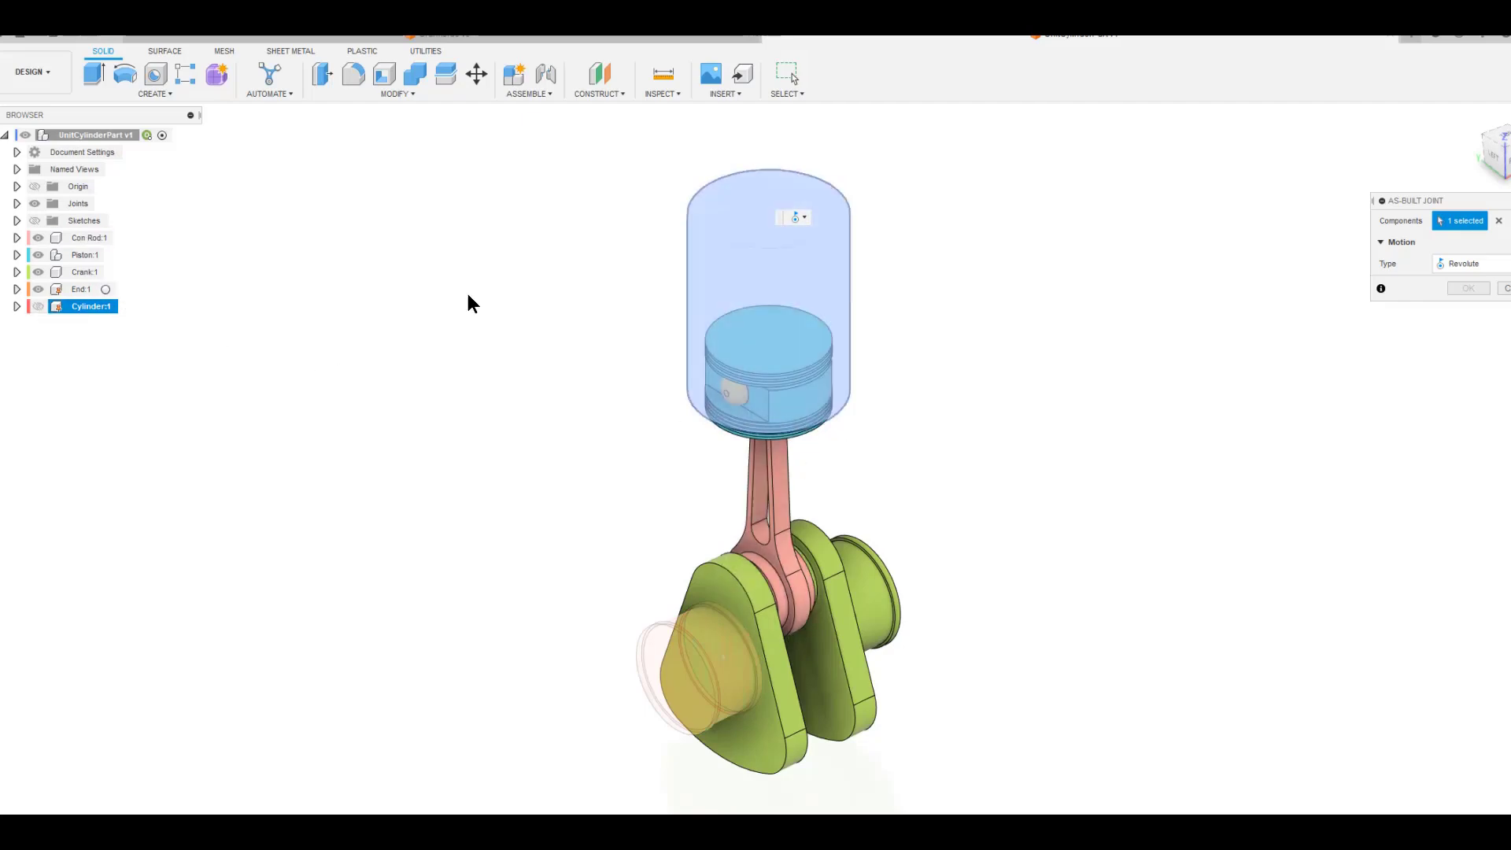
left_click(795, 389)
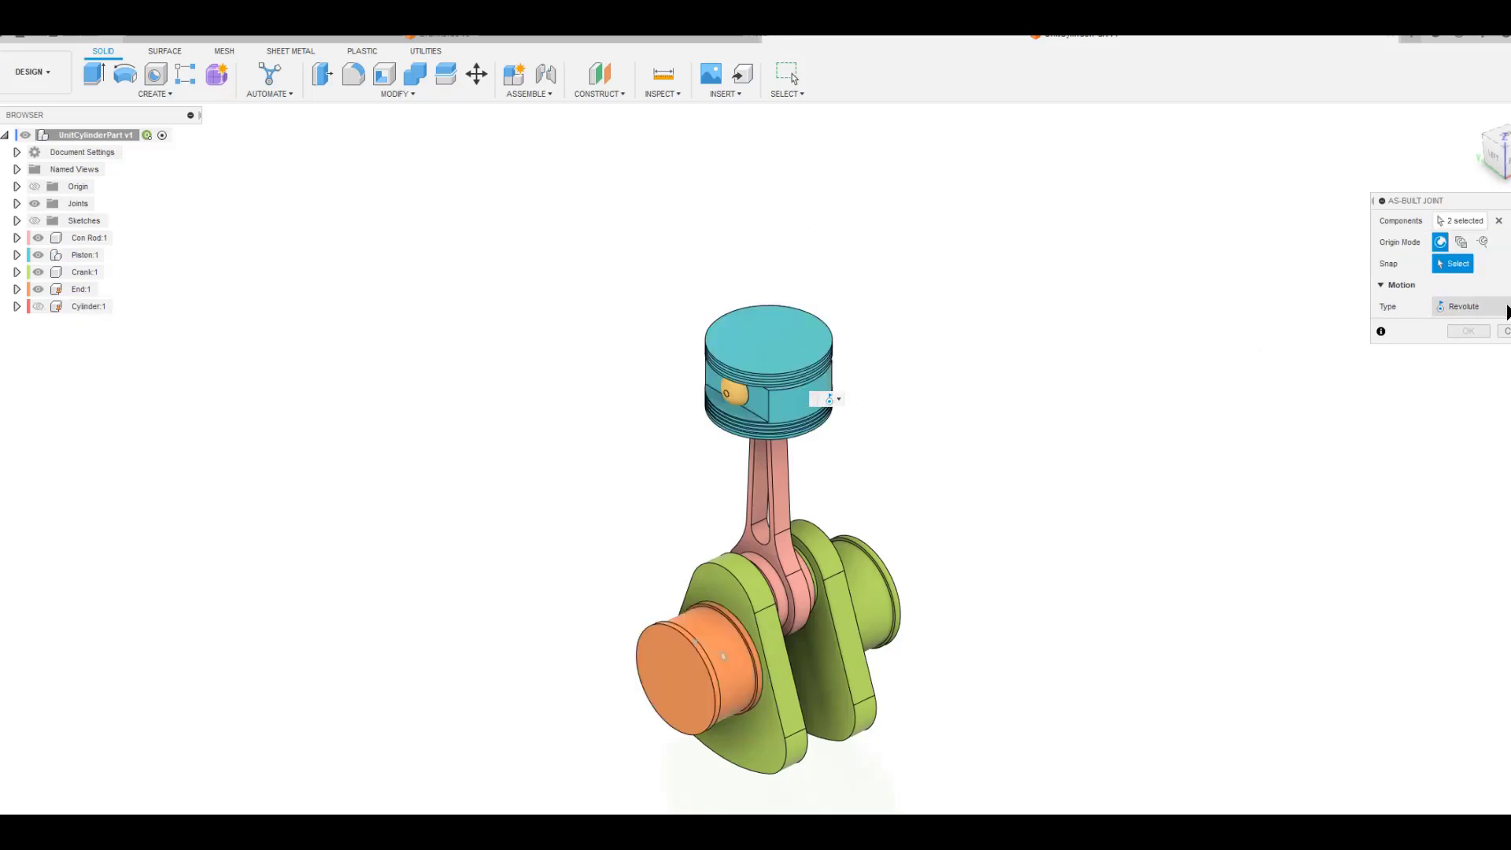
left_click(1466, 306)
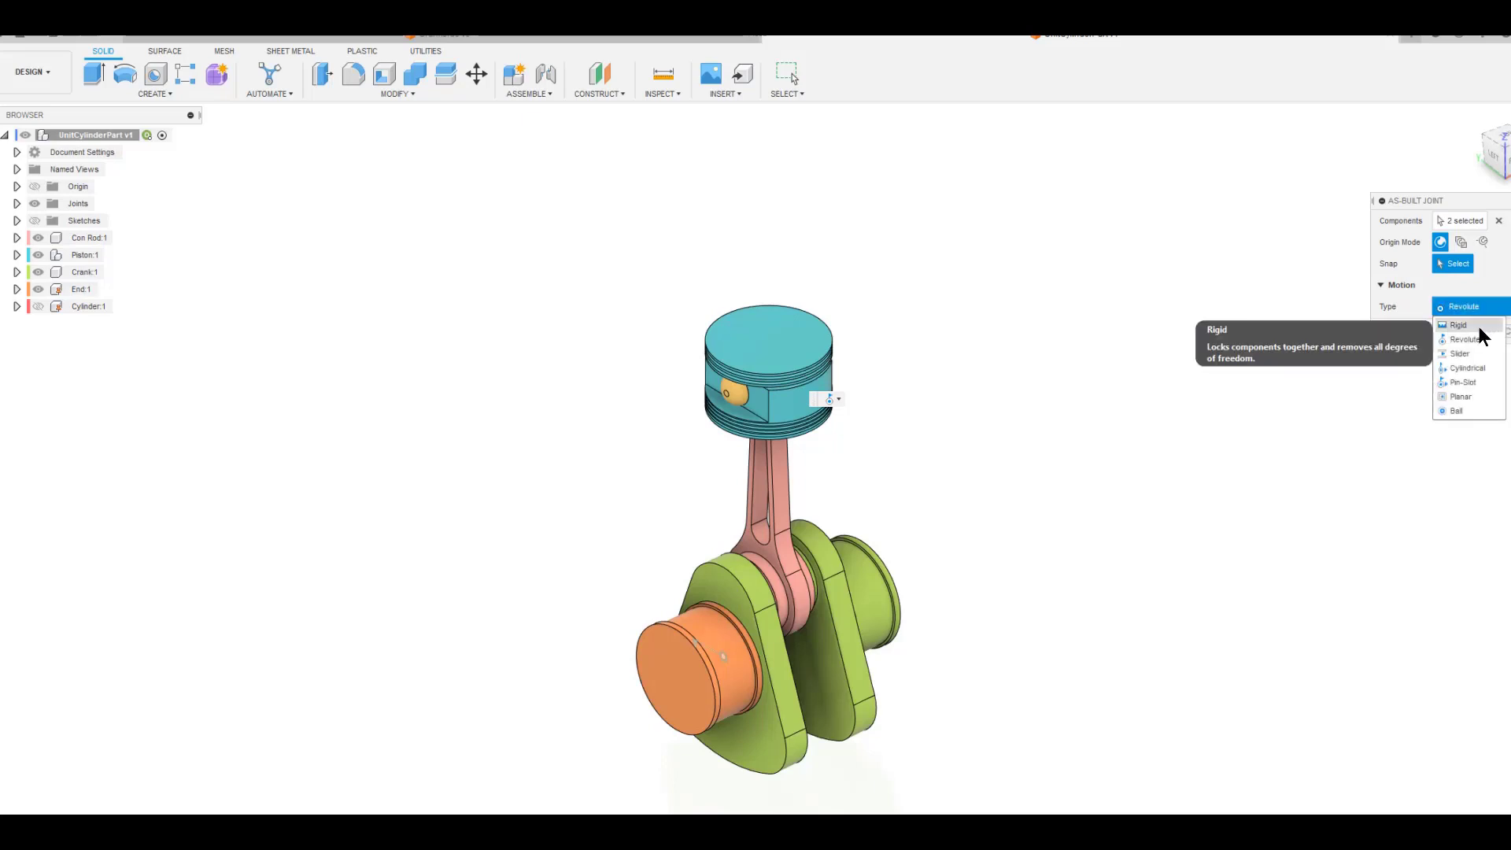
left_click(1477, 356)
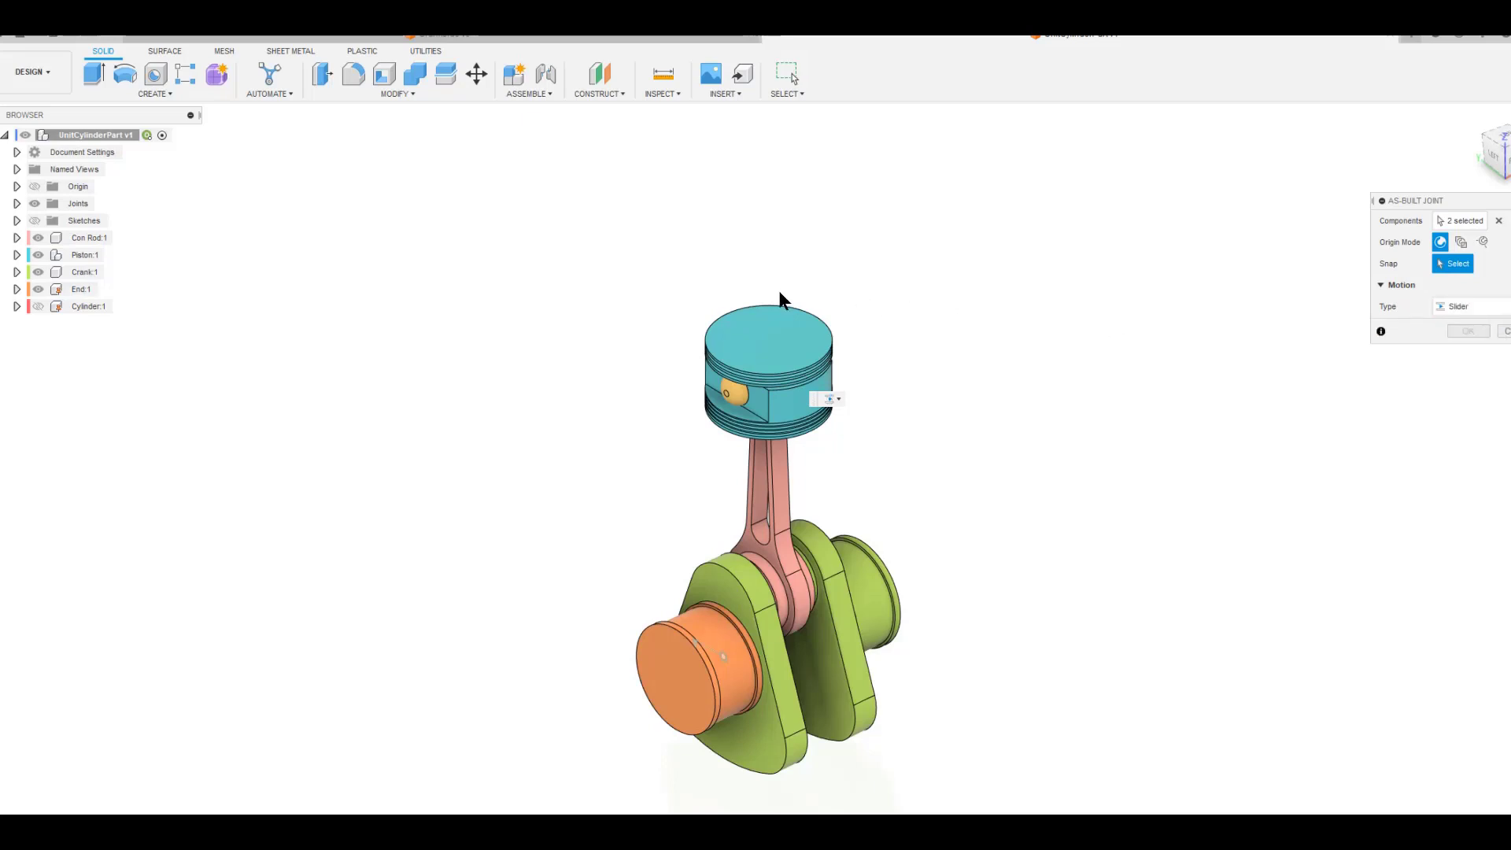
left_click(39, 306)
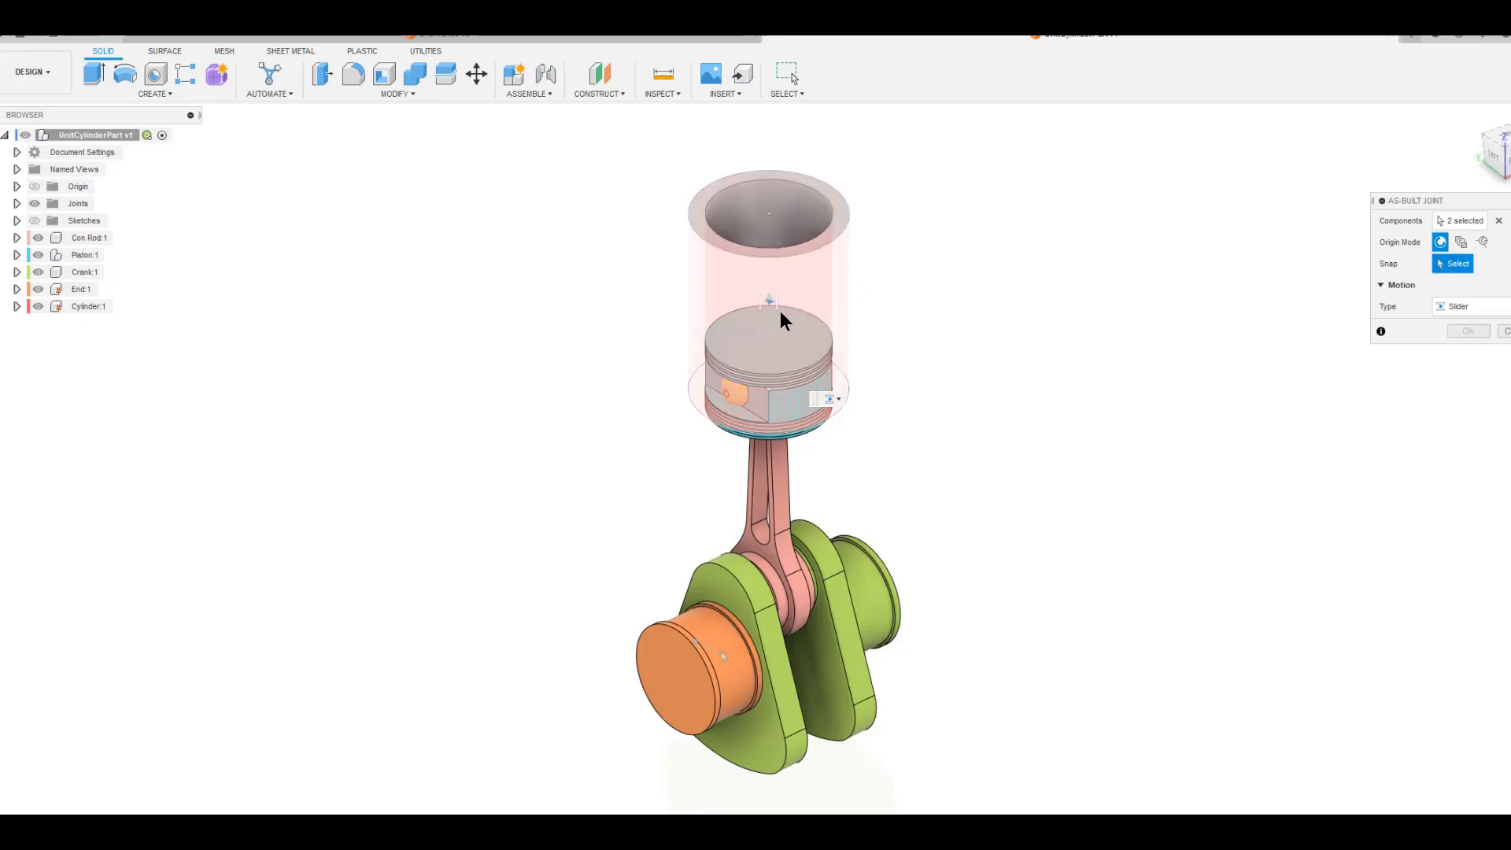
left_click(770, 302)
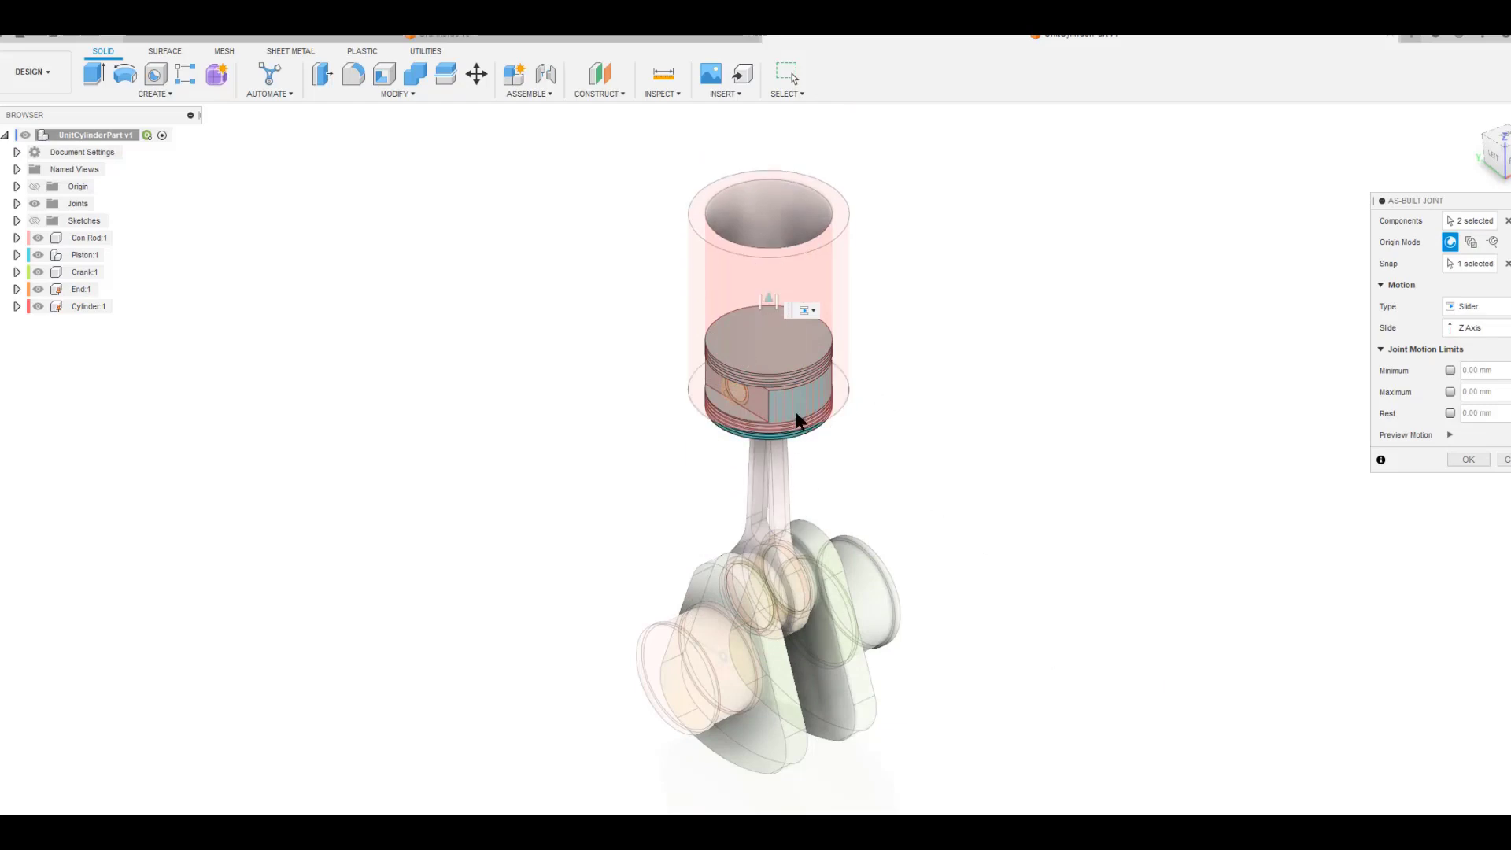
left_click(1469, 460)
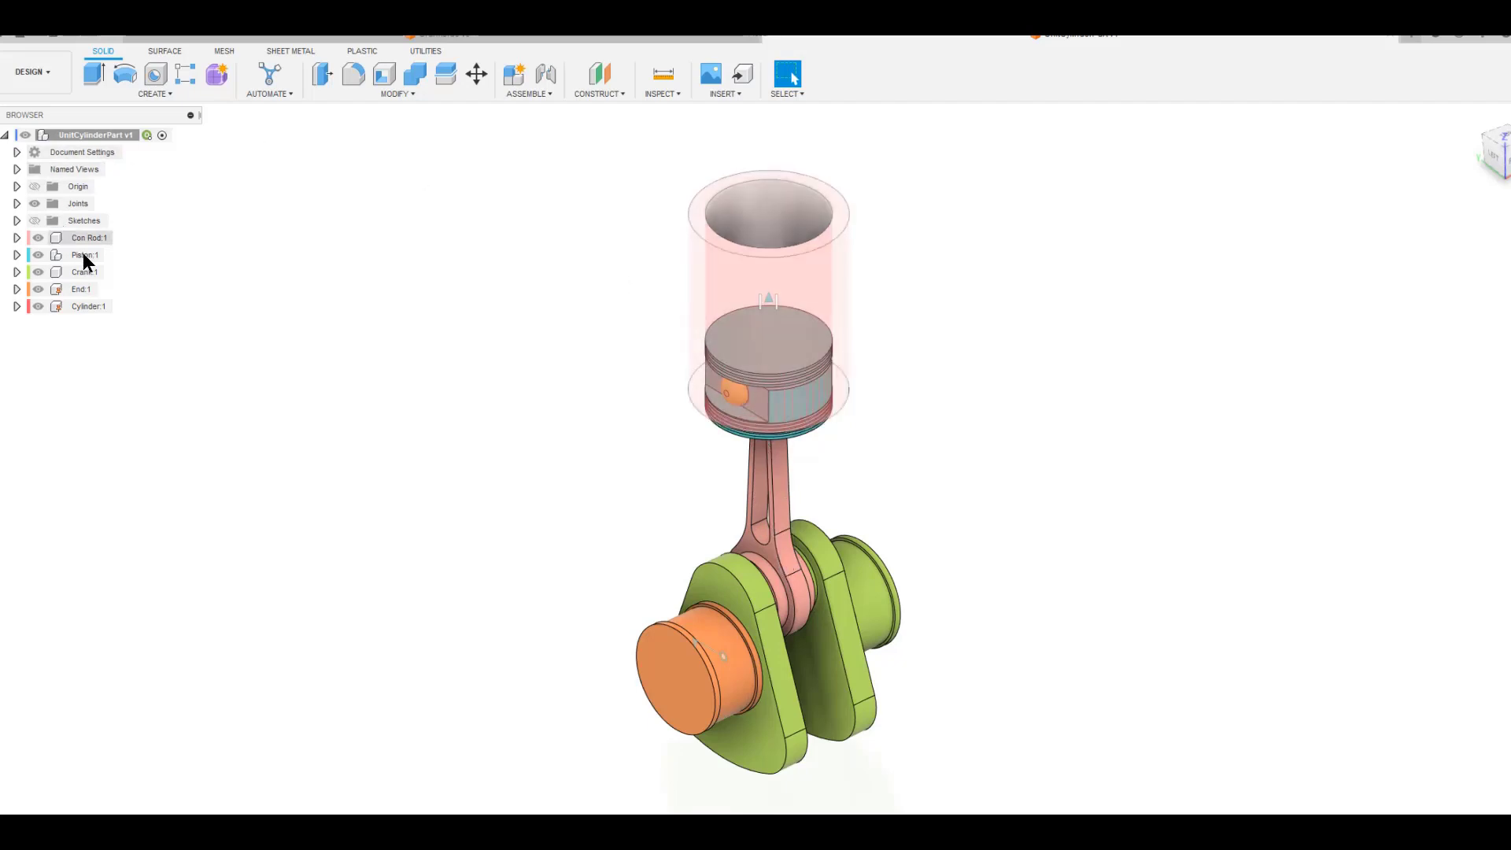
Create an as-built Revolute joint between the Con Rod and Pin, centred on the rod's small-end circular edge, with the Cylinder and Piston bodies hidden
left_click(526, 93)
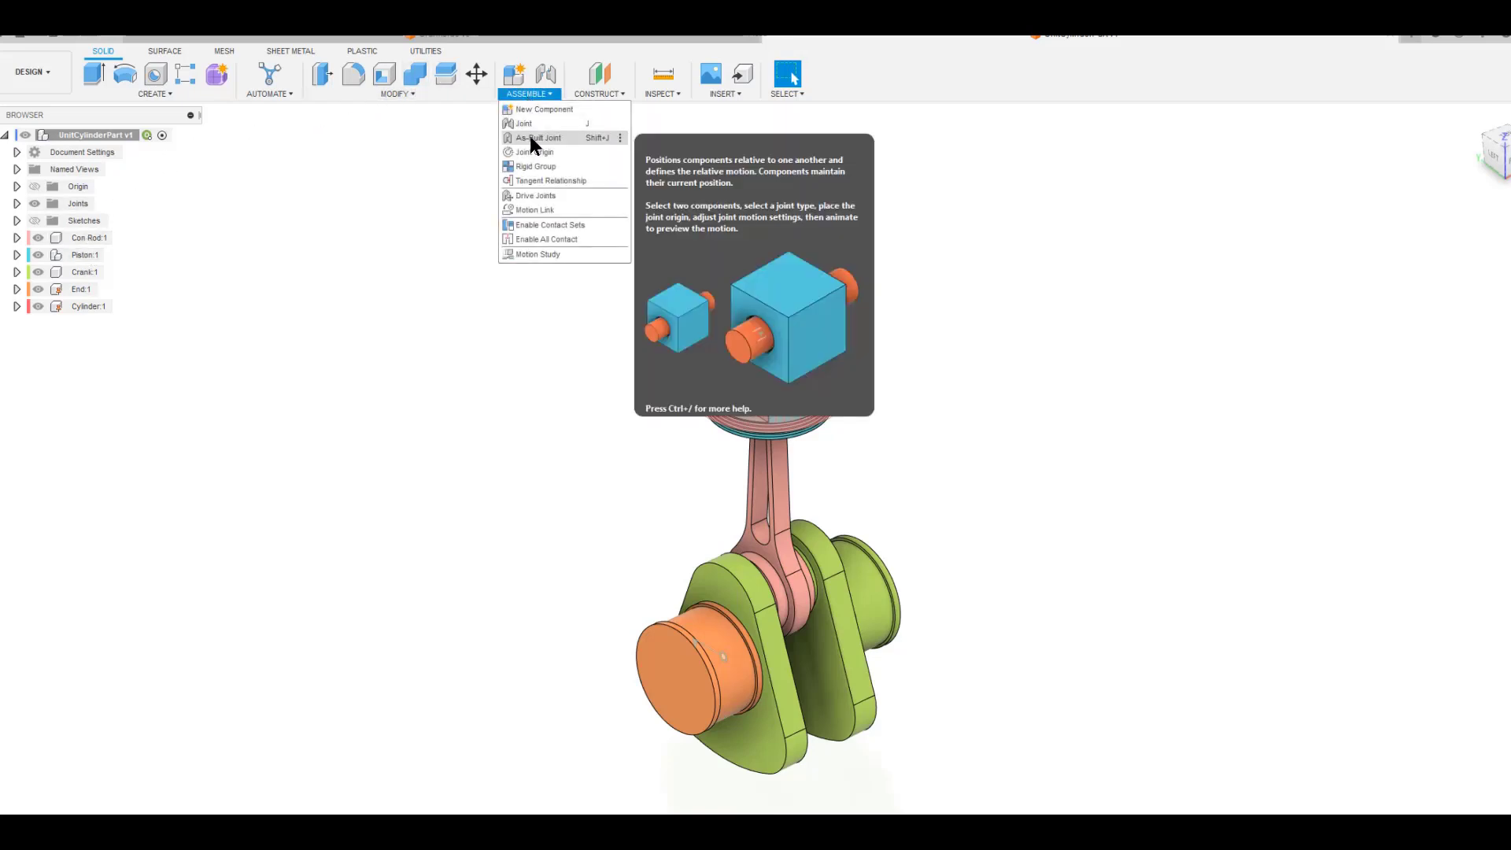
key("Escape")
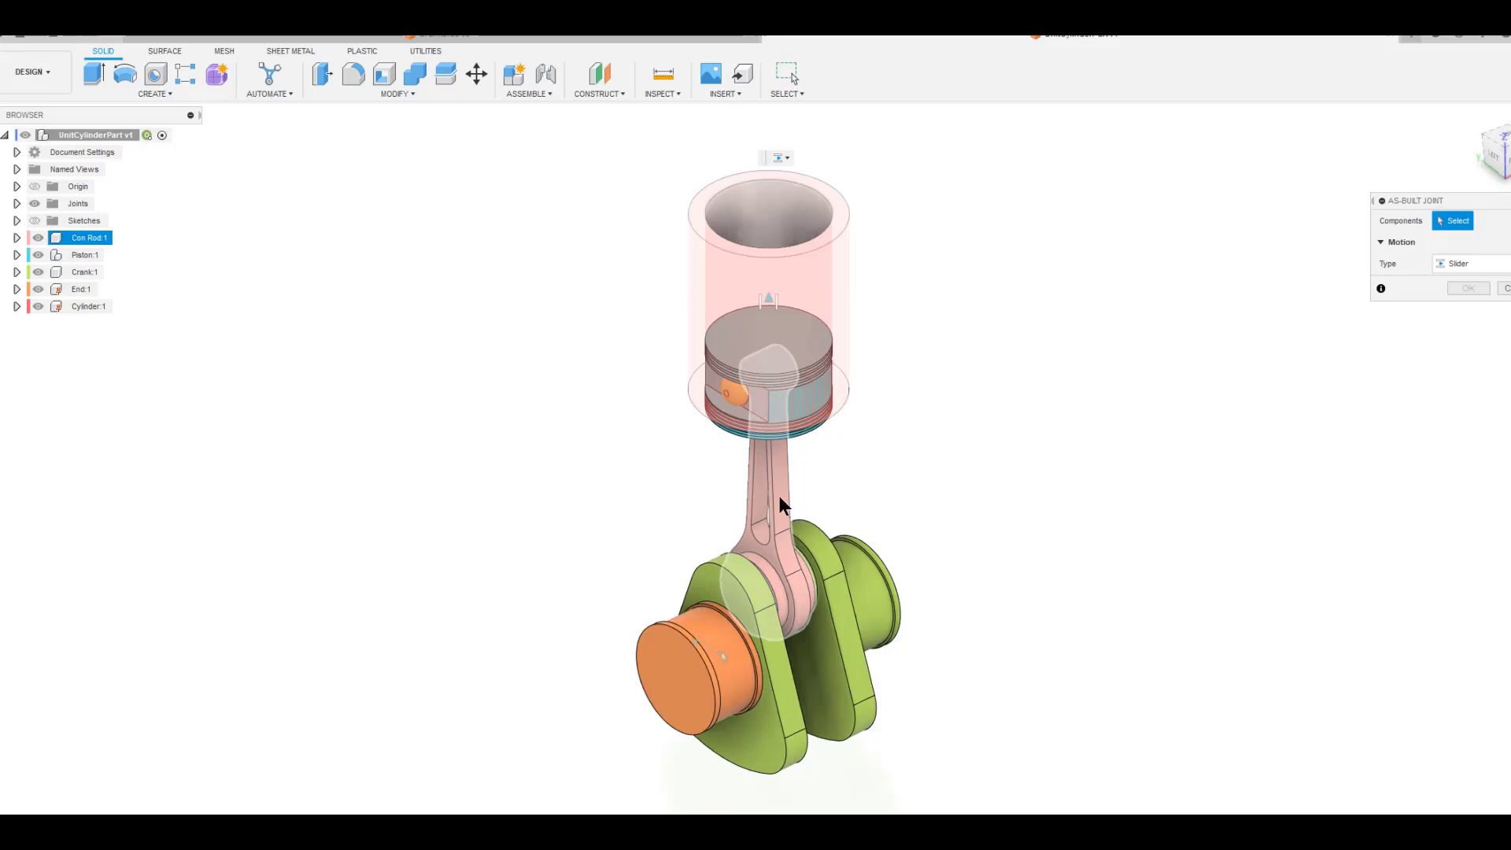
left_click(779, 496)
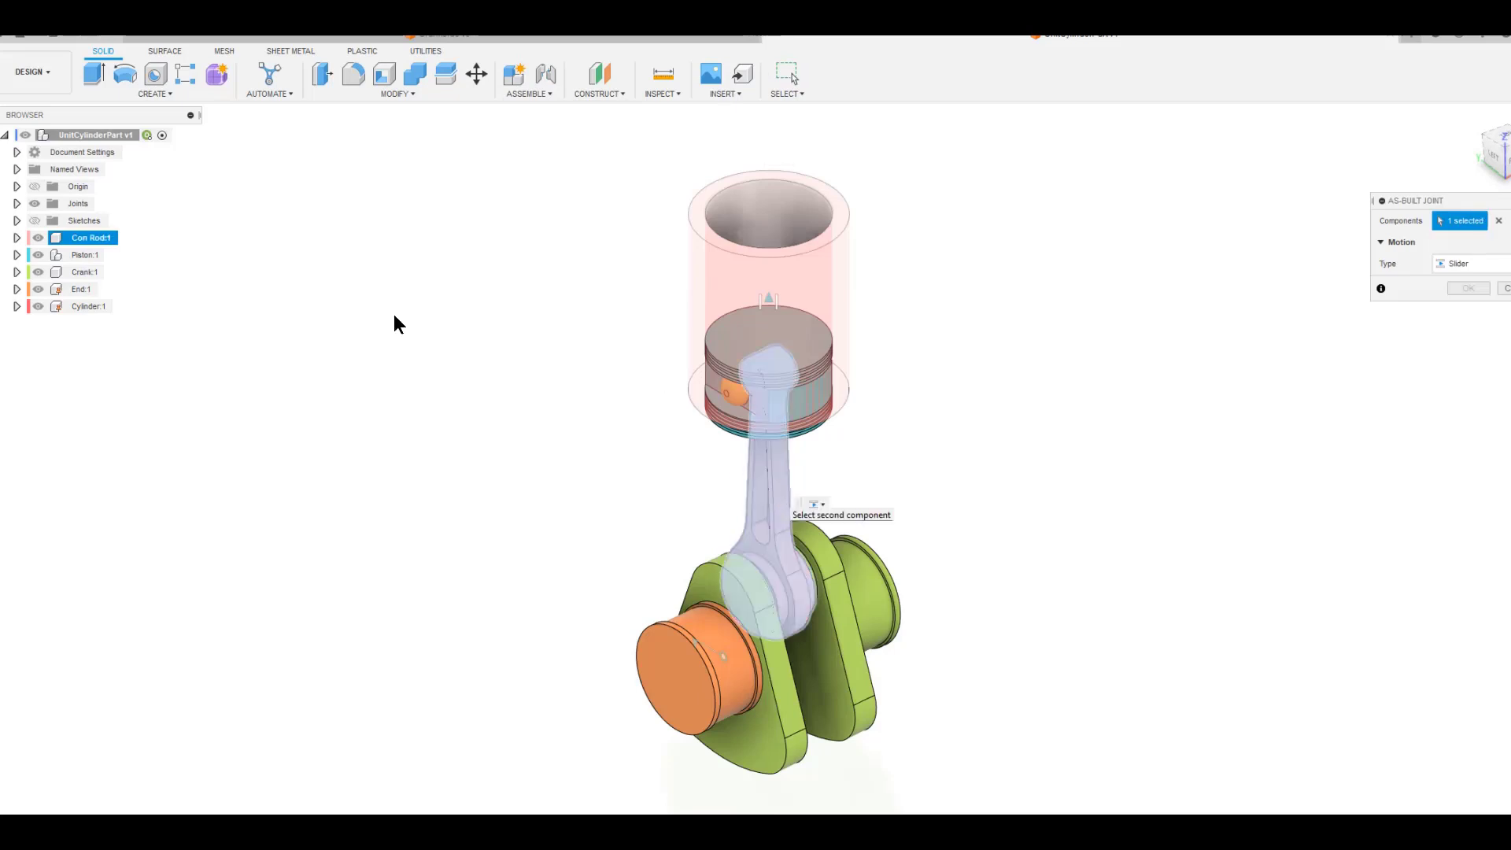
left_click(17, 255)
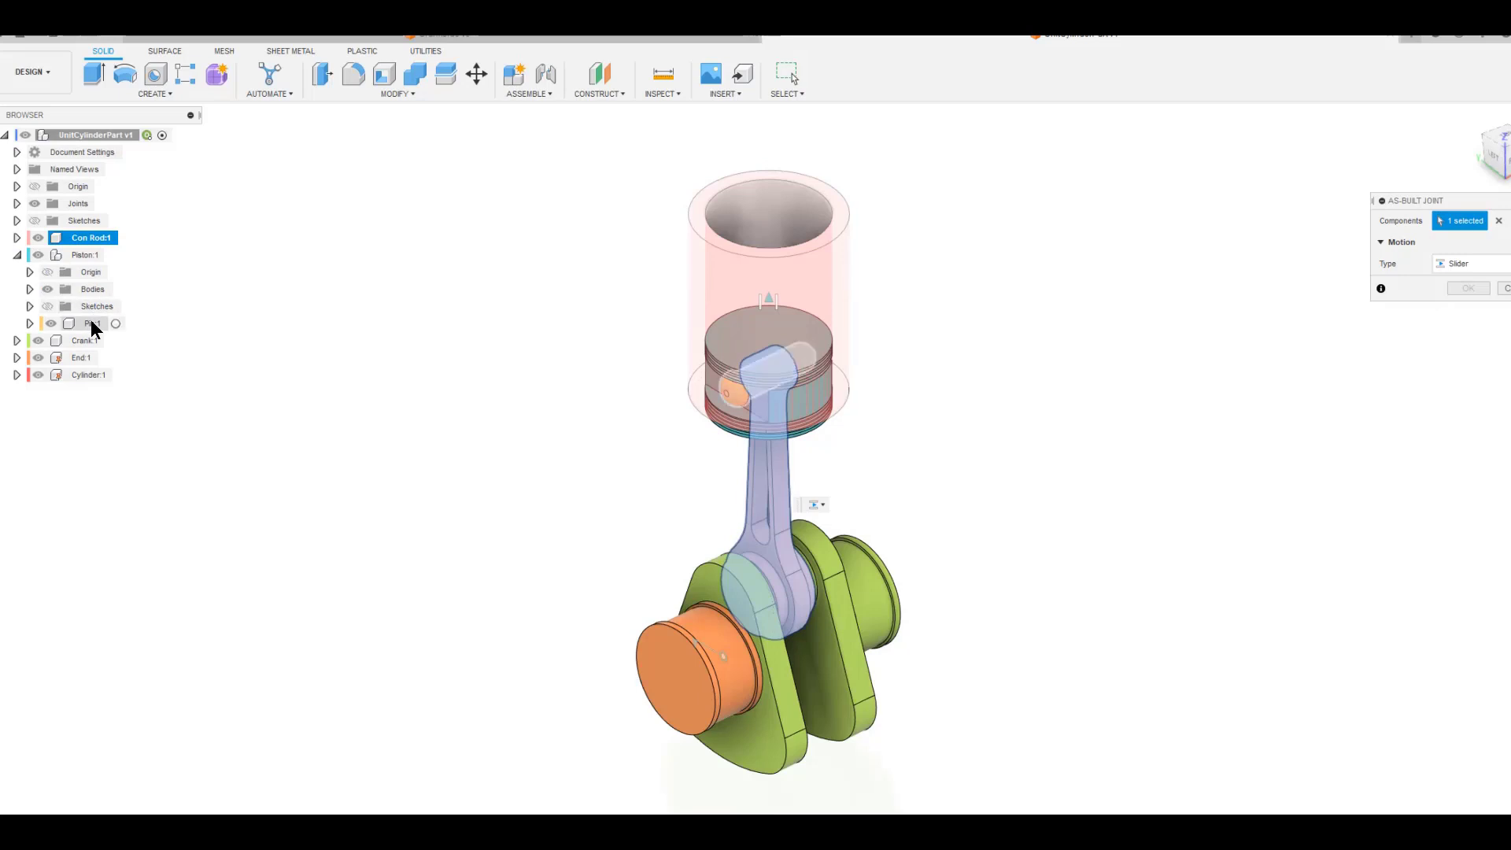
left_click(91, 323)
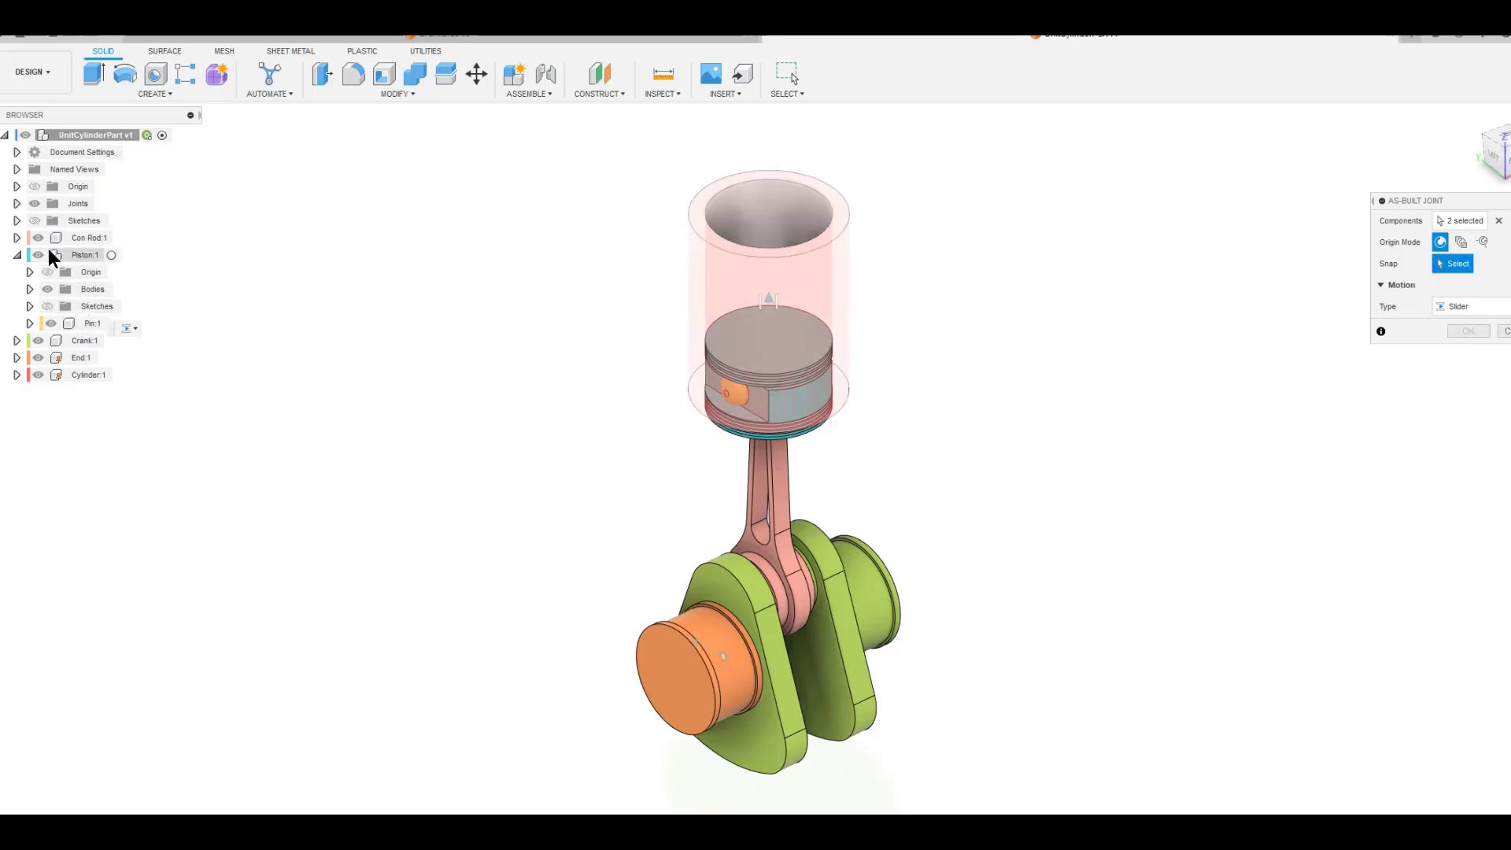
left_click(38, 375)
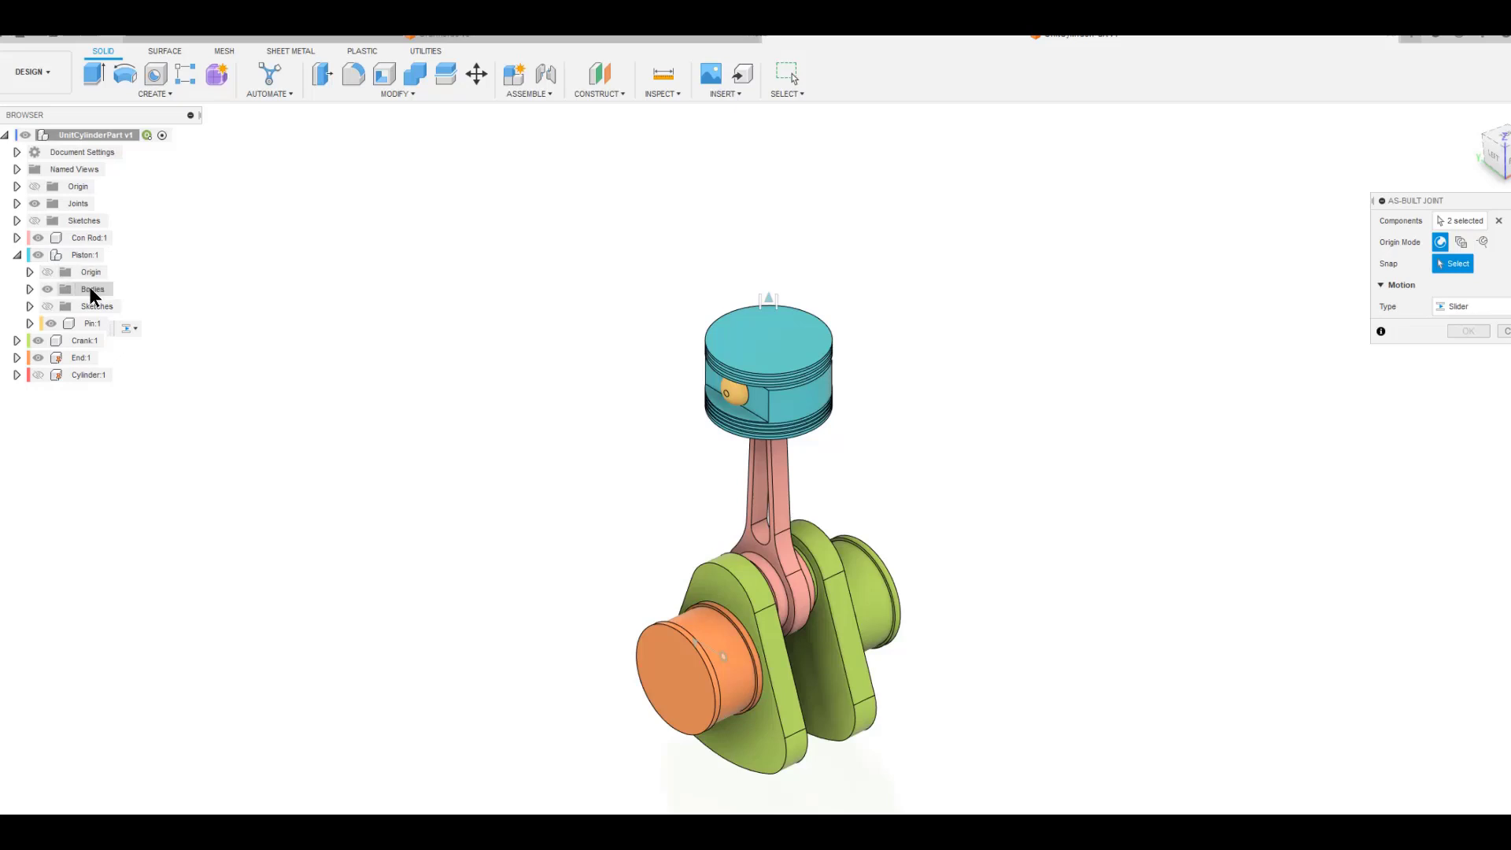
left_click(48, 289)
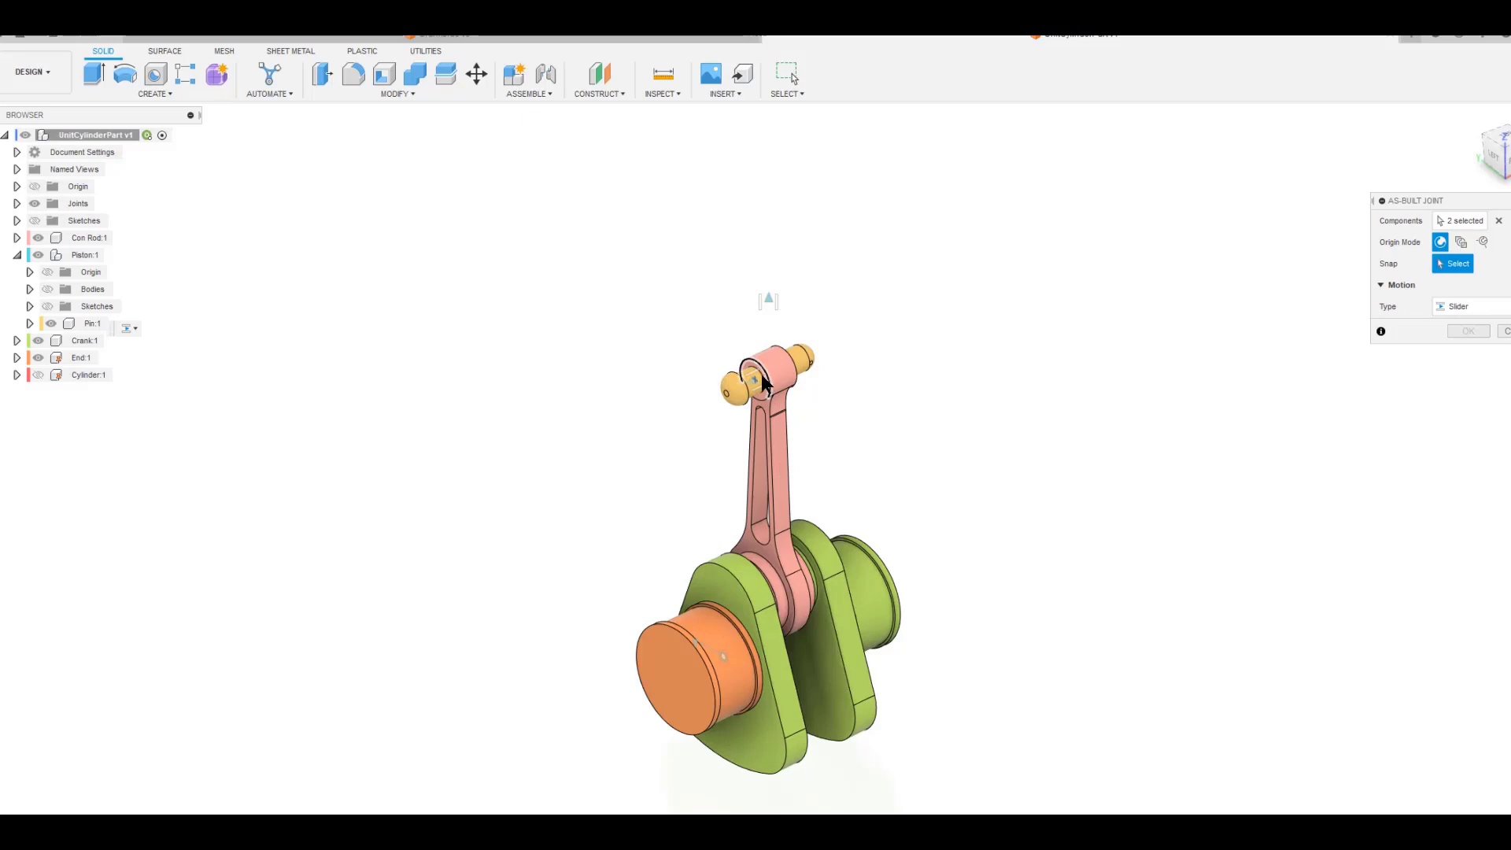
left_click(761, 378)
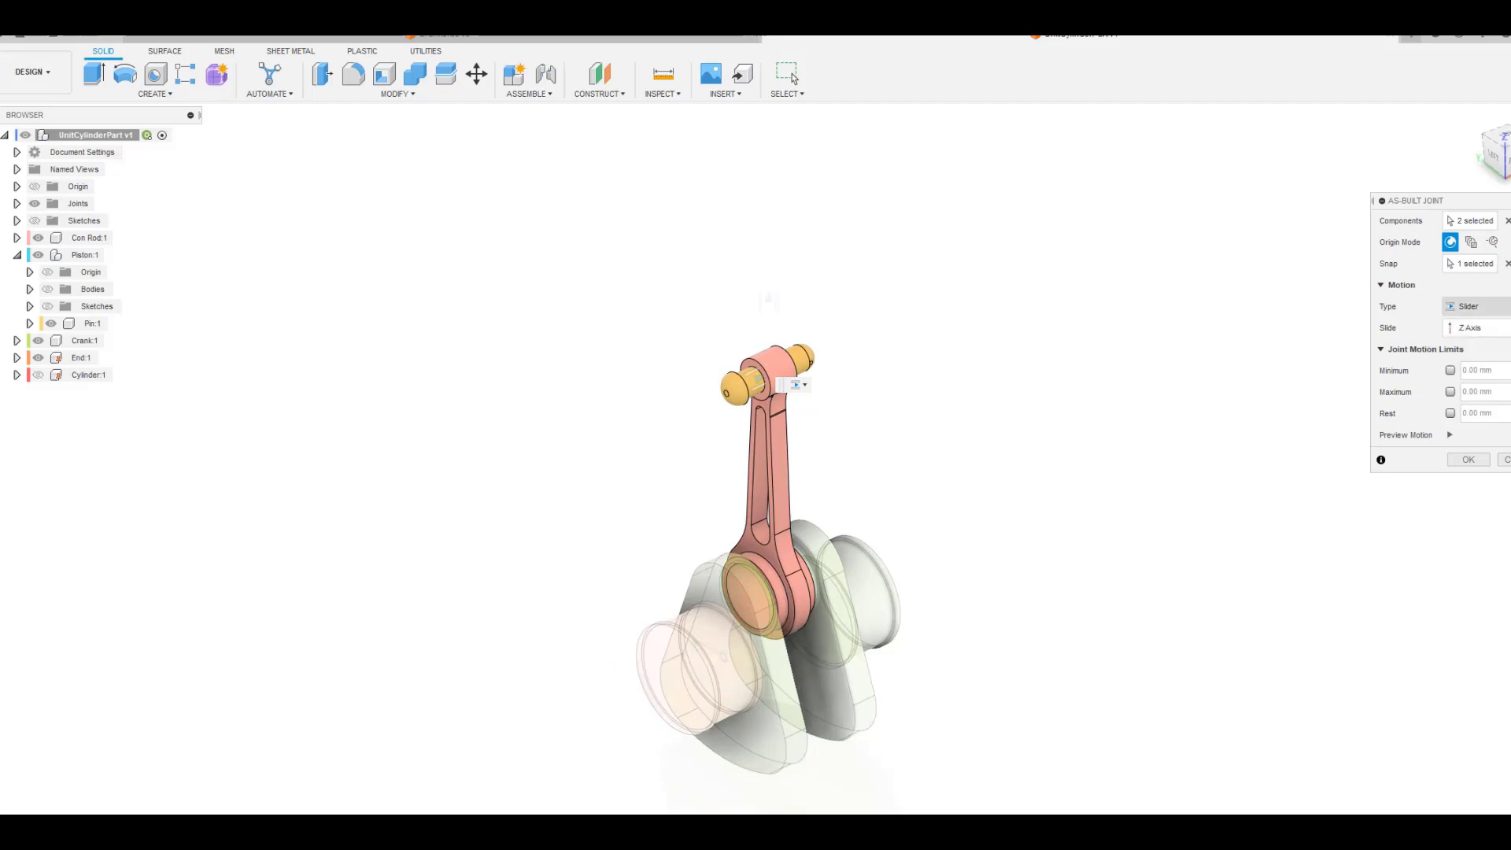
left_click(1472, 306)
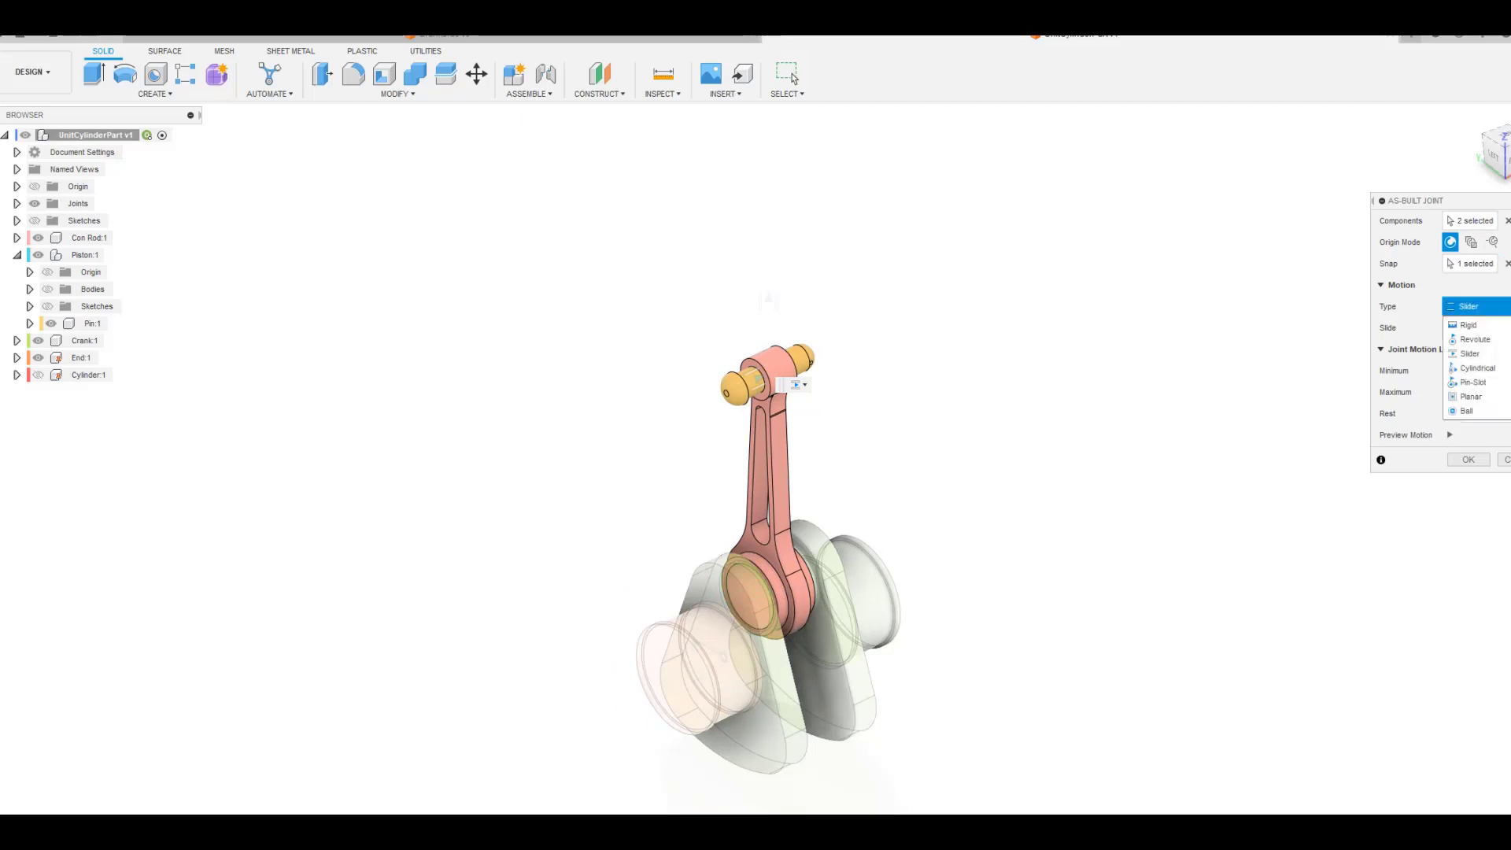
left_click(1480, 338)
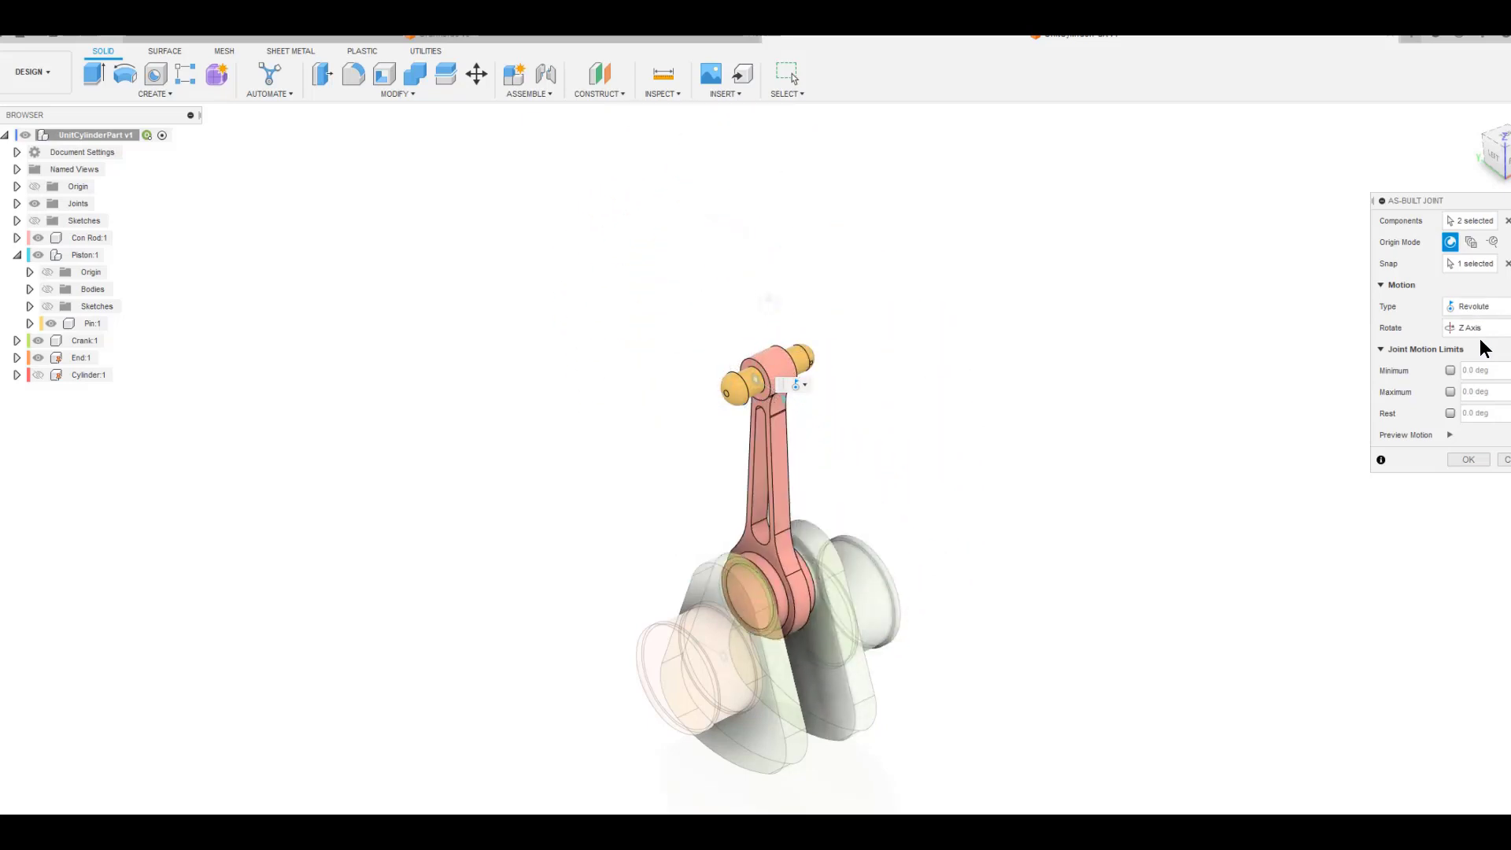
left_click(1466, 458)
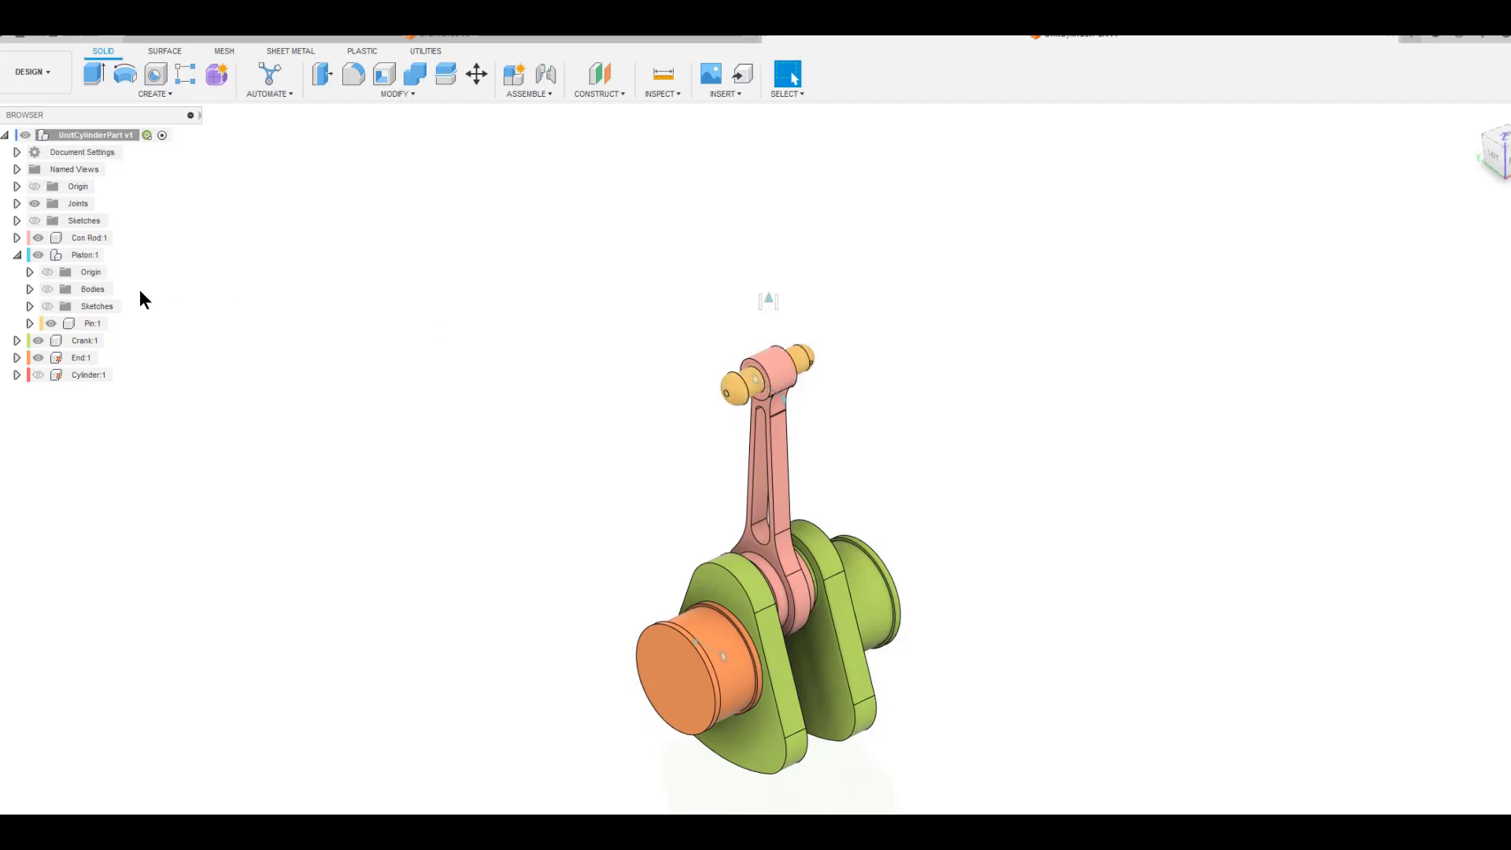
Show the Piston's bodies again and create an as-built Rigid joint between the Pin and the Piston
left_click(88, 290)
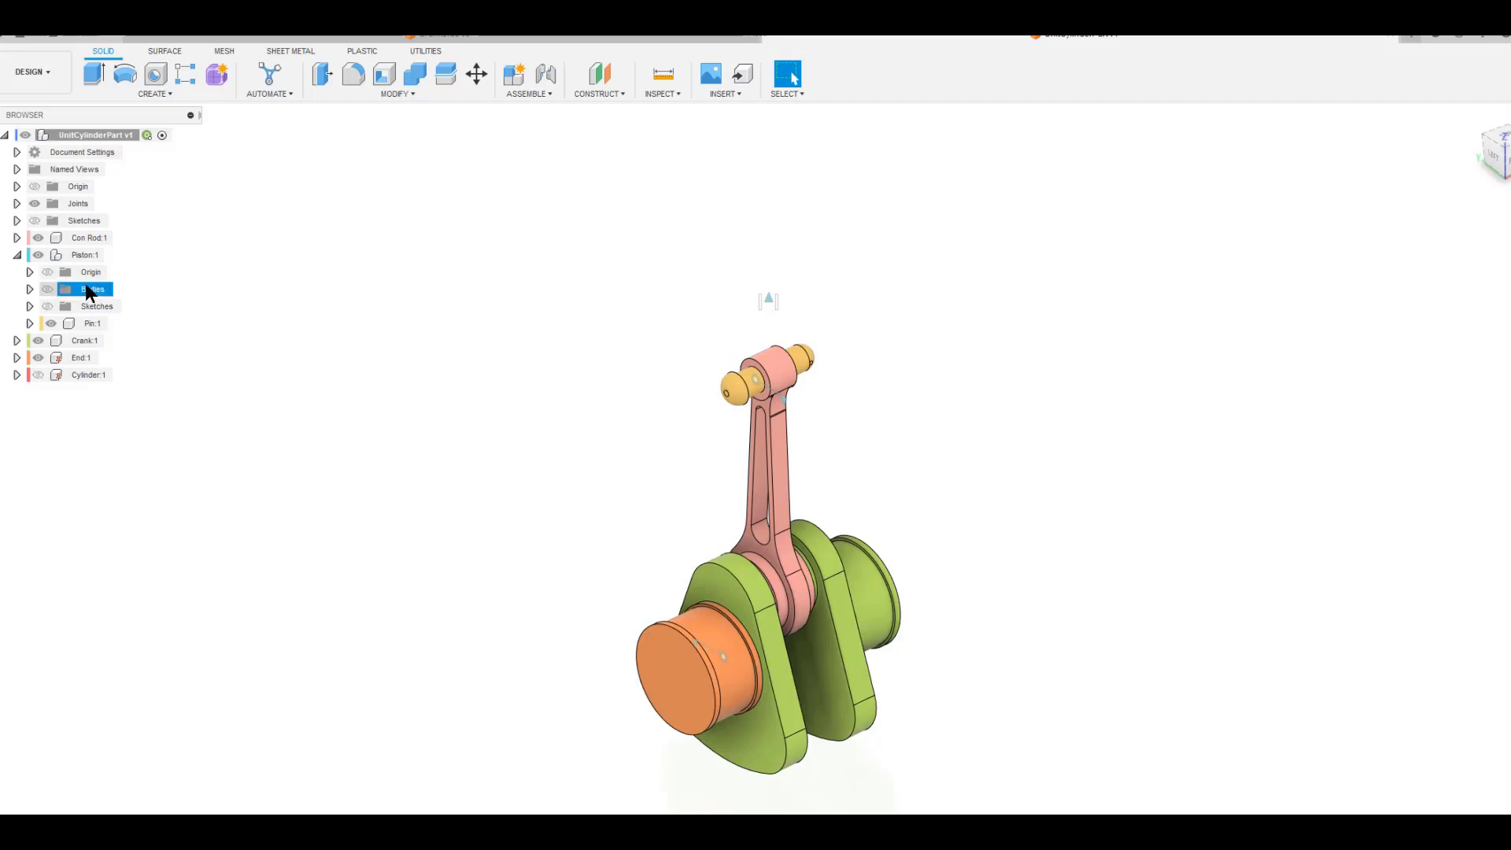
left_click(536, 93)
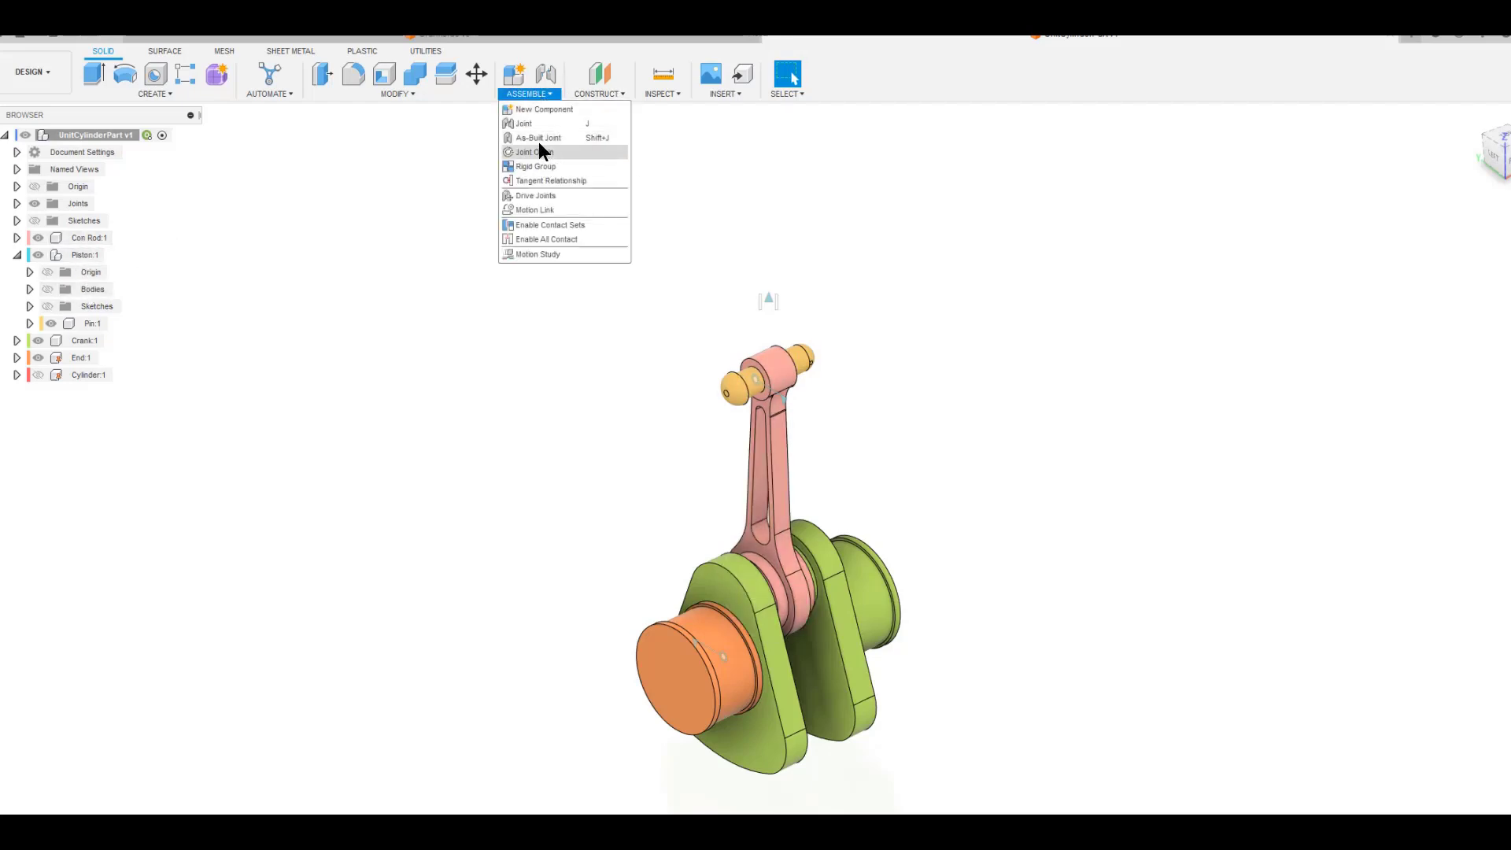
left_click(541, 139)
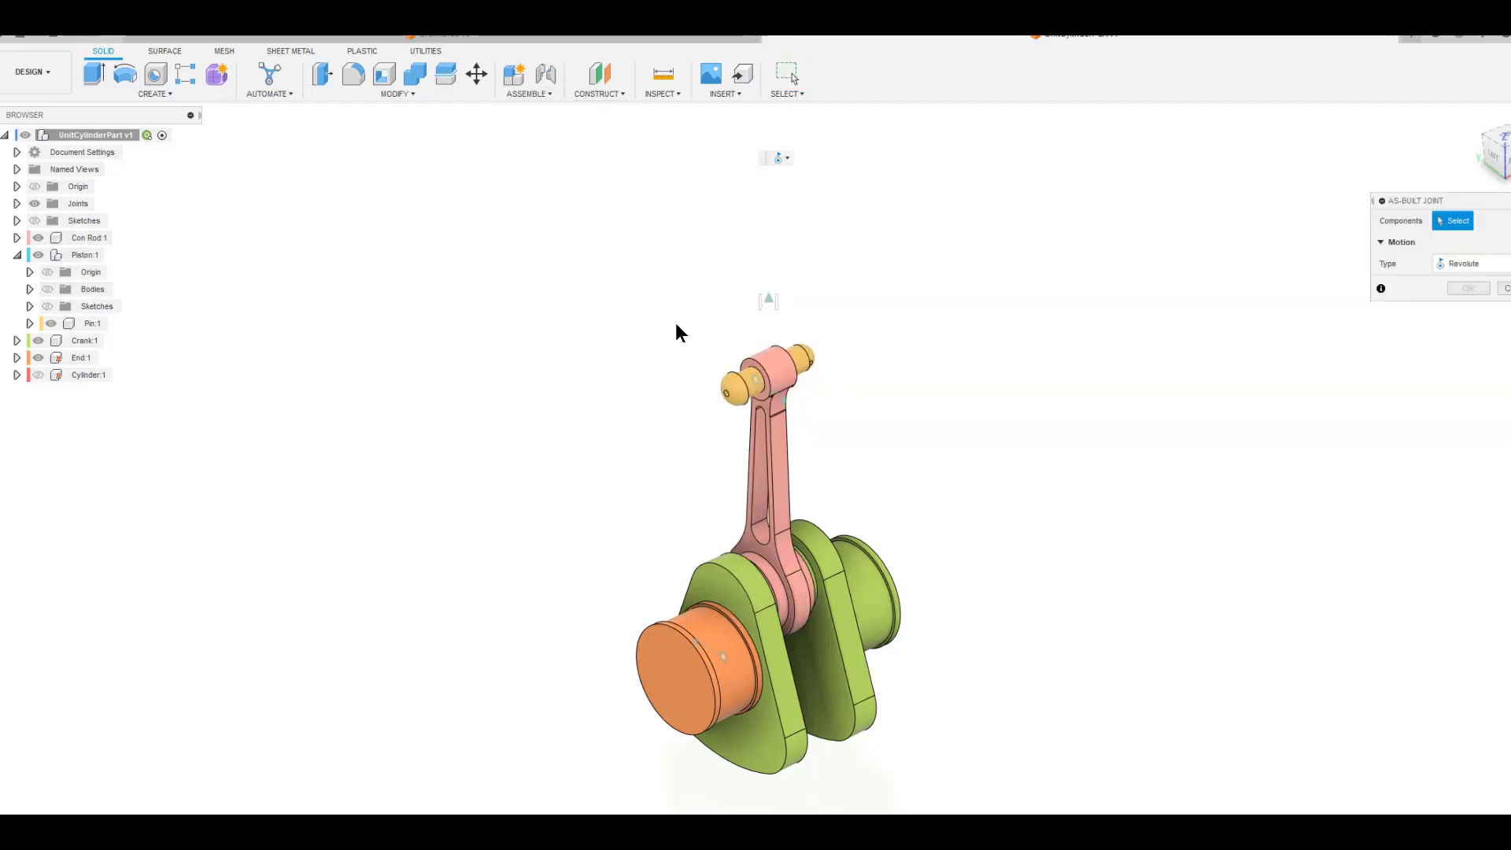
left_click(735, 386)
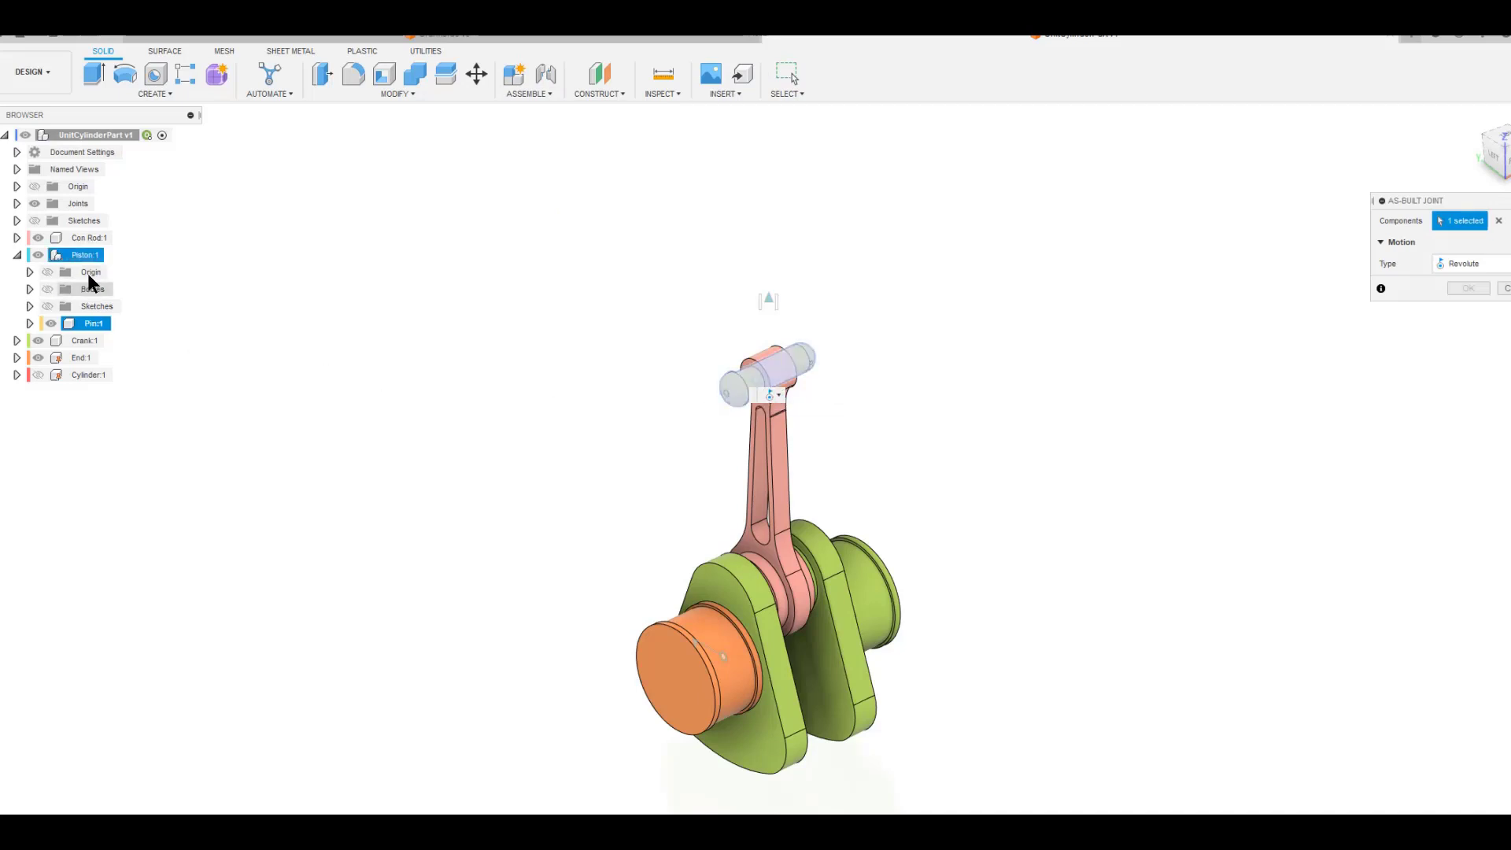
left_click(48, 289)
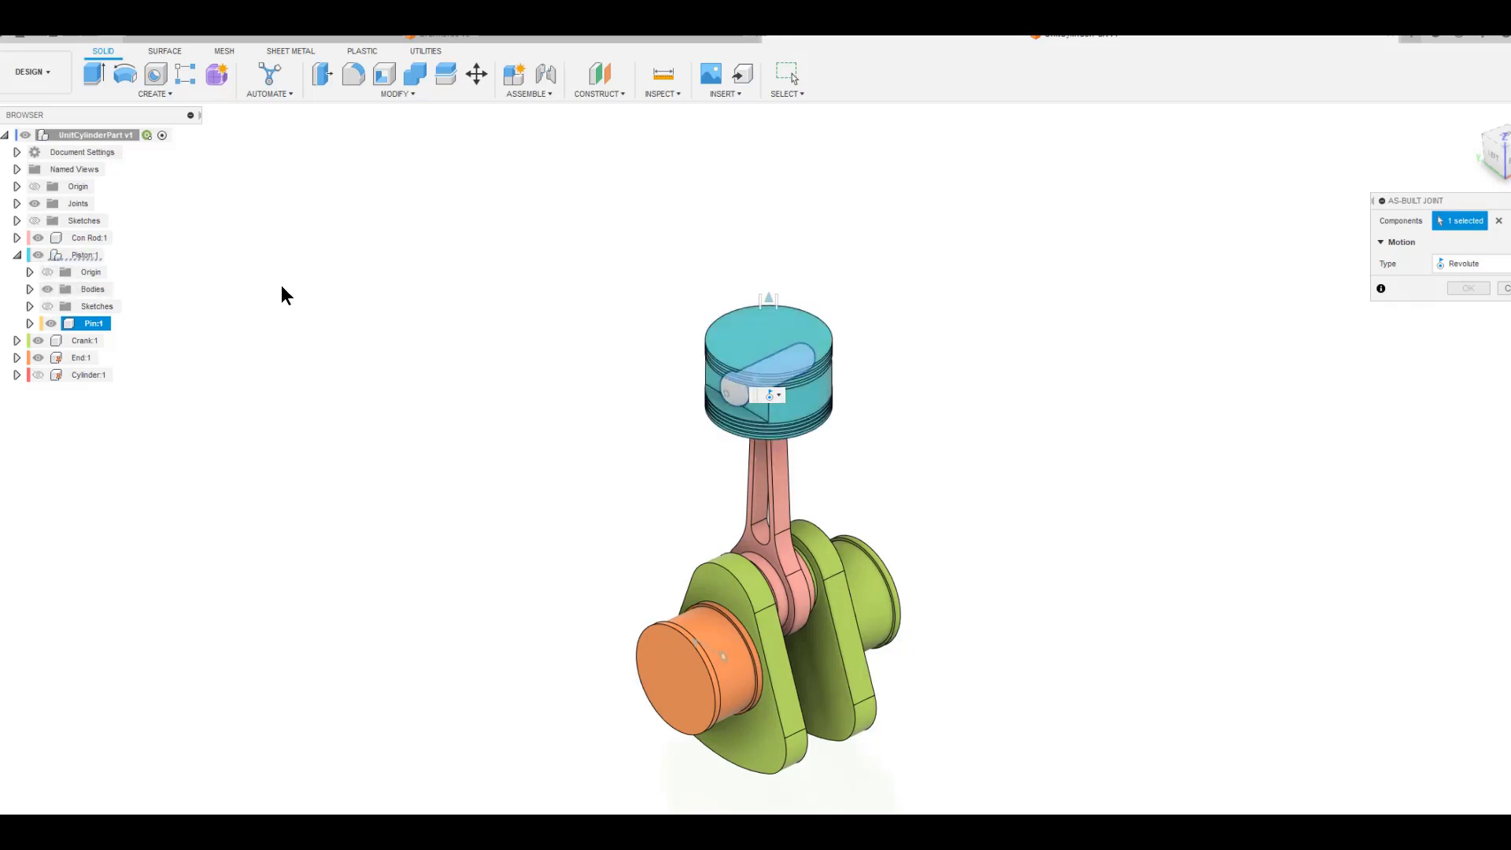
left_click(727, 351)
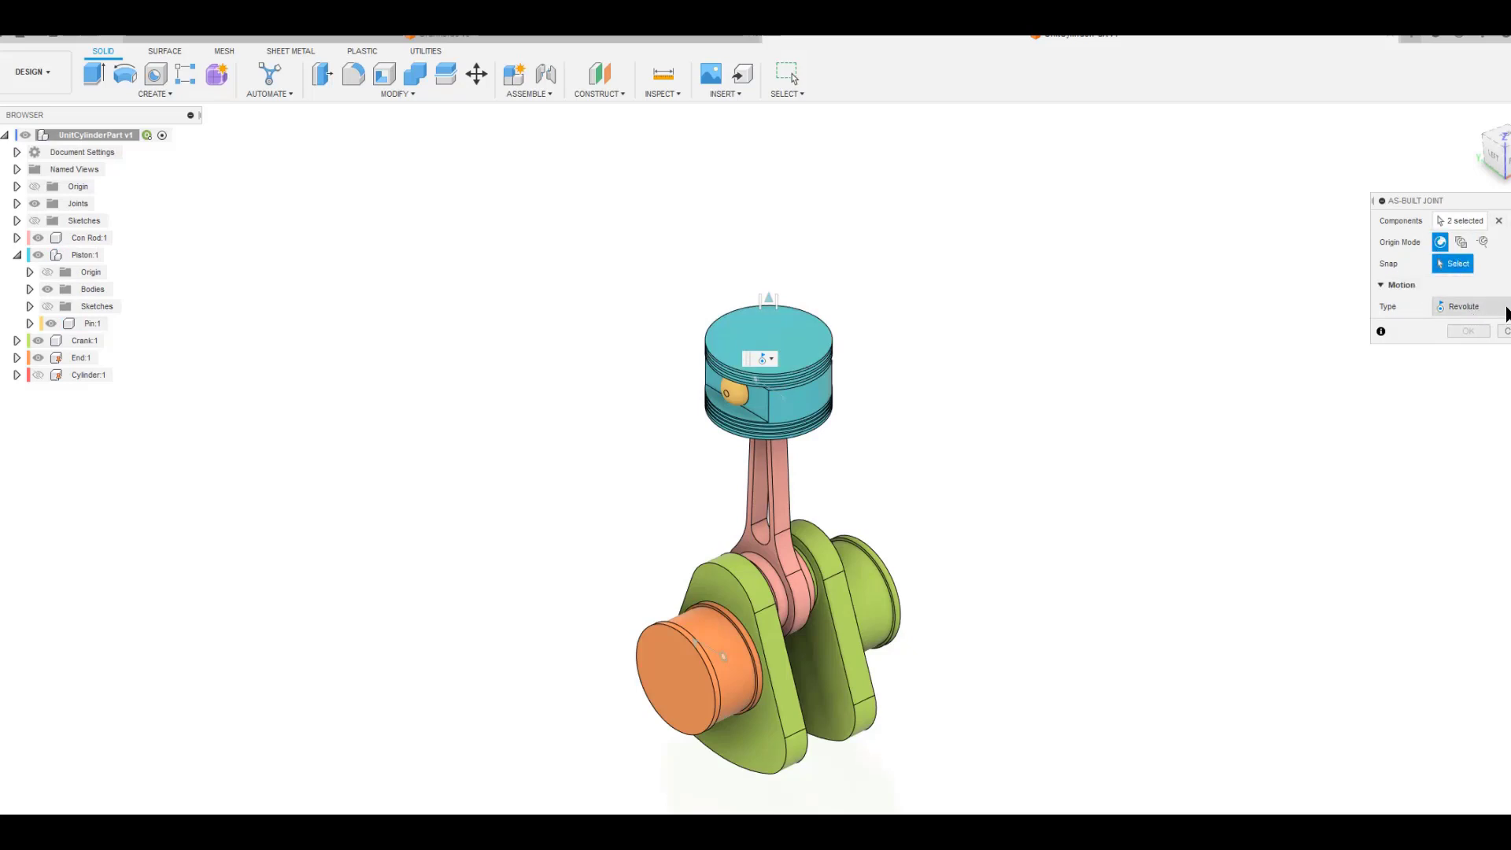
left_click(1464, 306)
left_click(1464, 323)
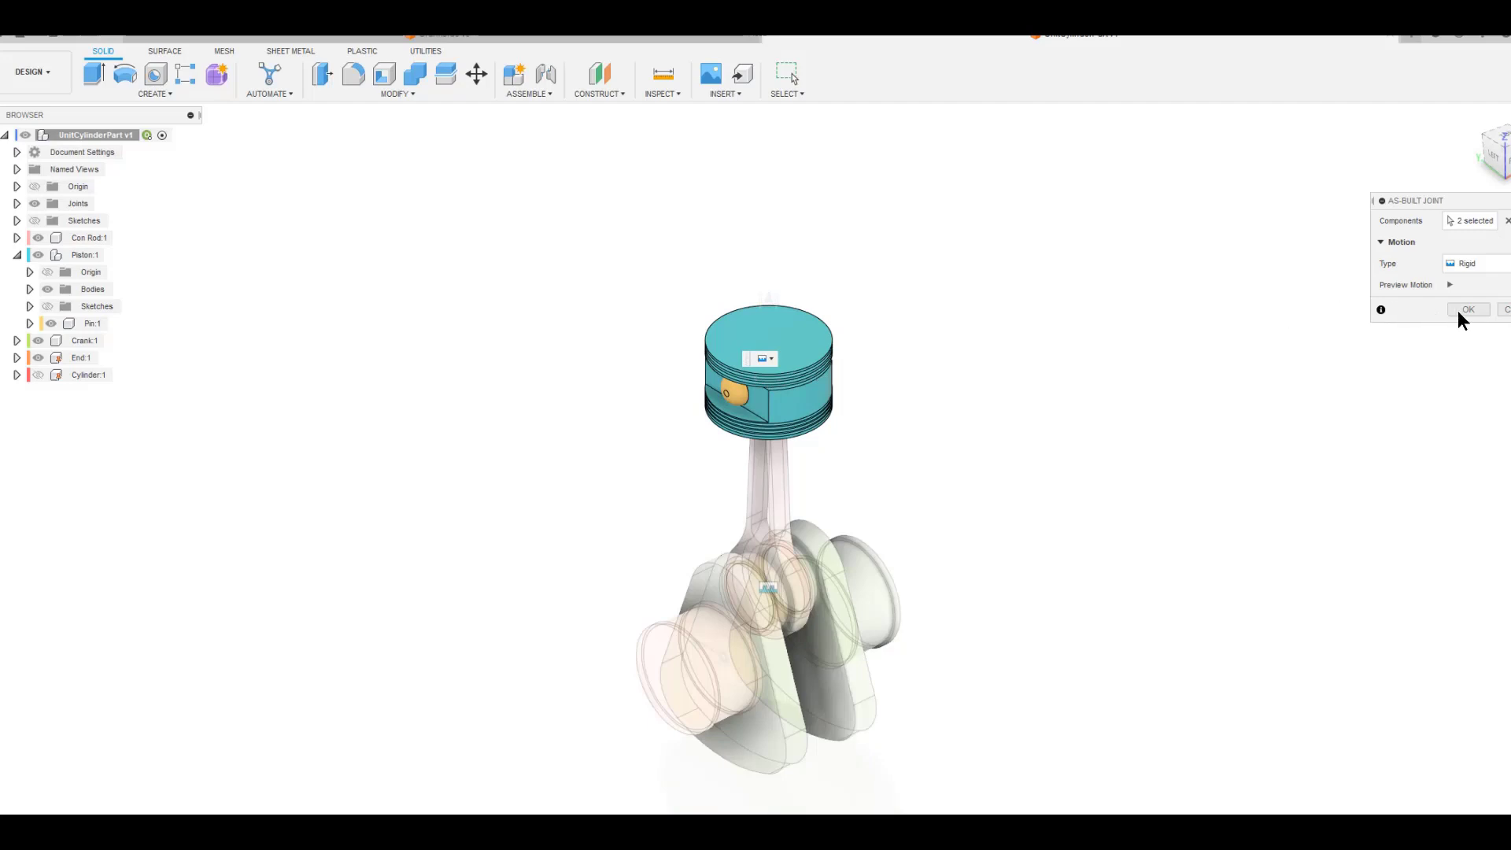
left_click(1451, 285)
left_click(1466, 307)
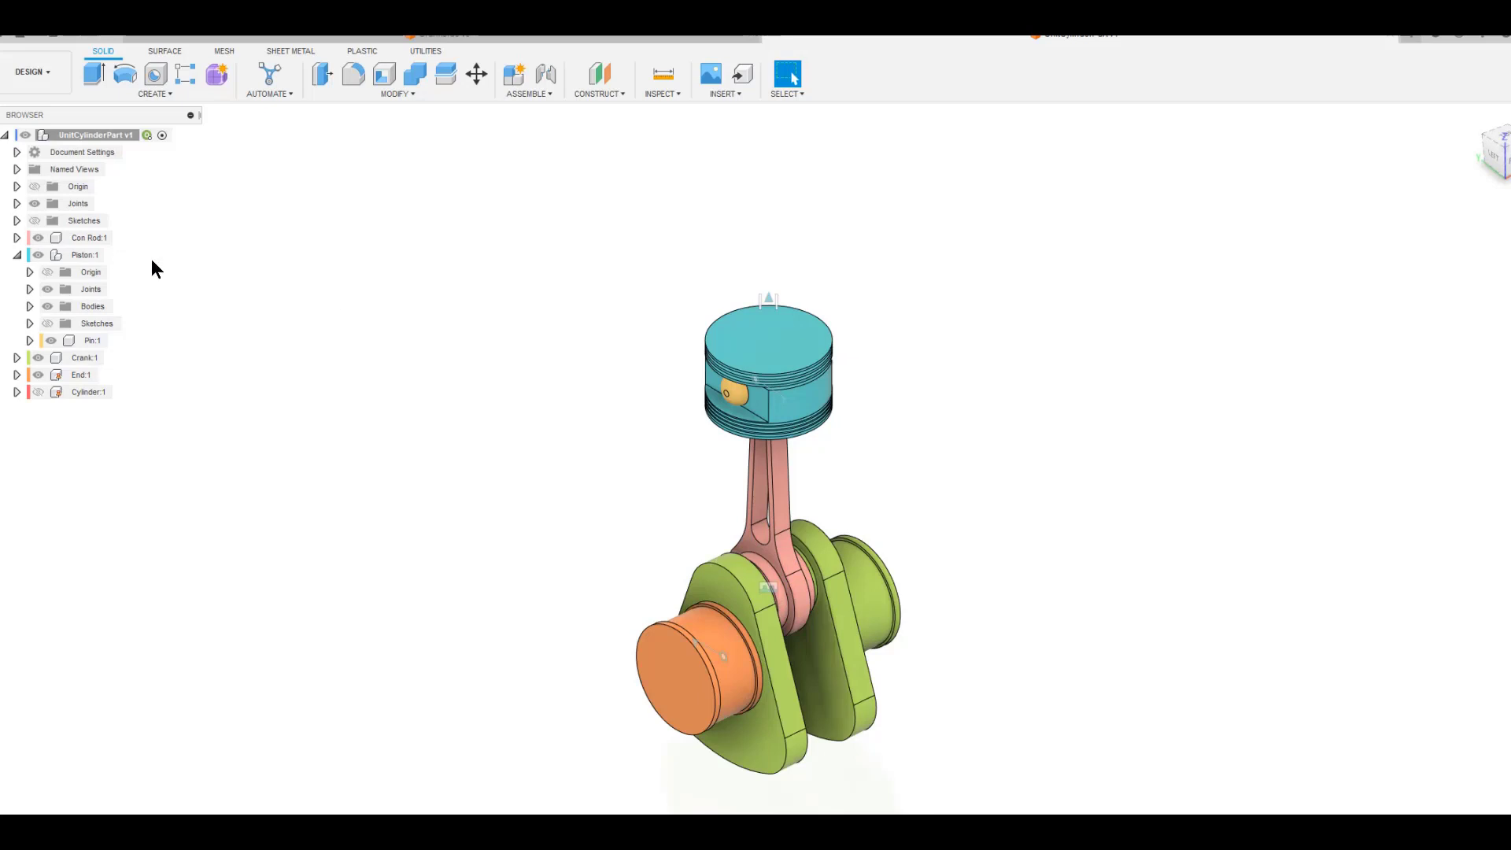
Create an as-built Revolute joint between the Crank and the Con Rod, with its origin at the rod's big end around the crankpin
left_click(524, 94)
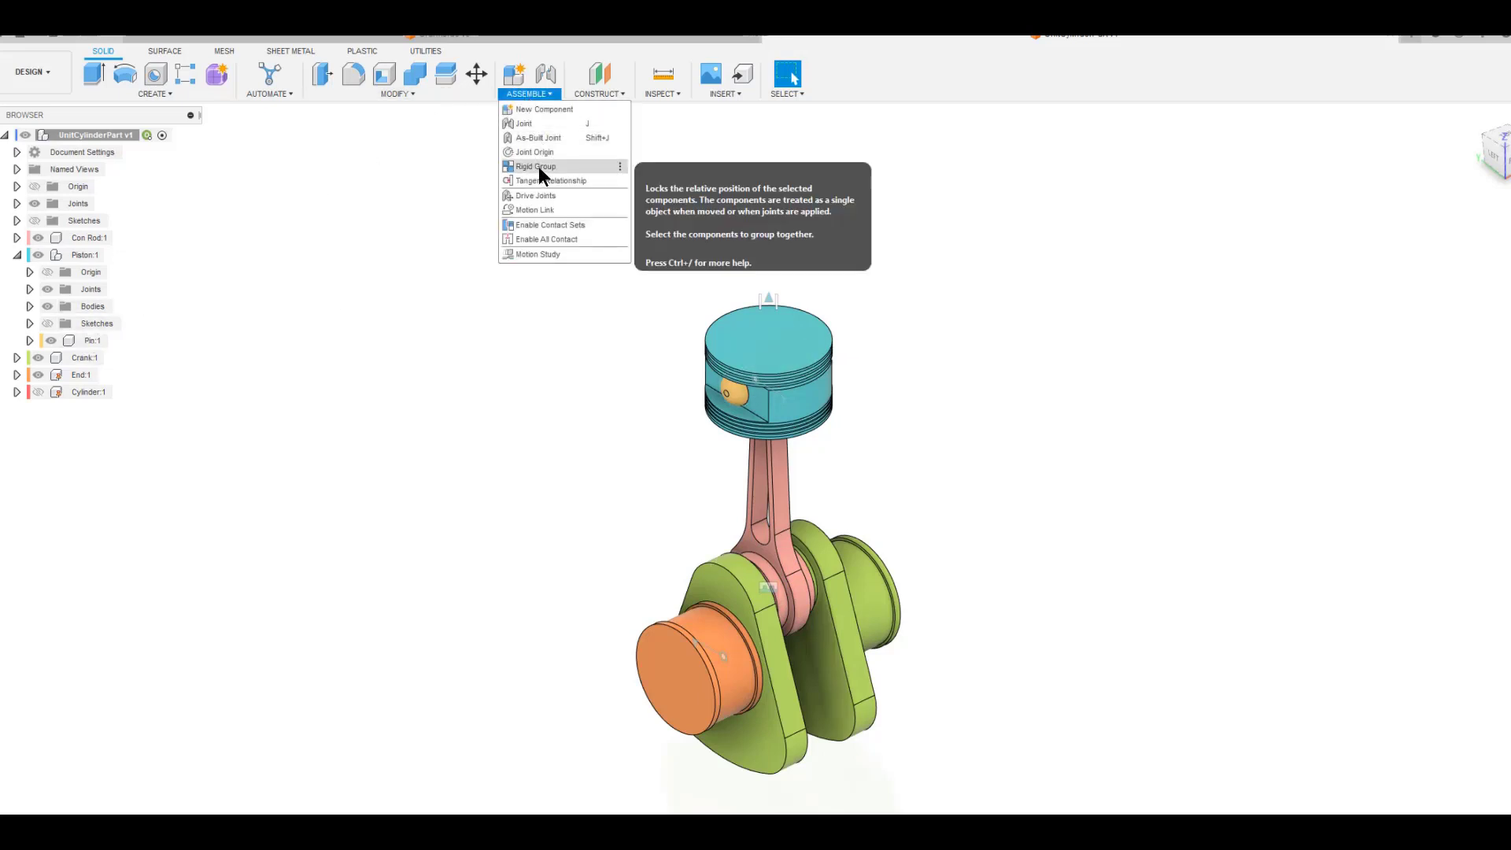
left_click(536, 137)
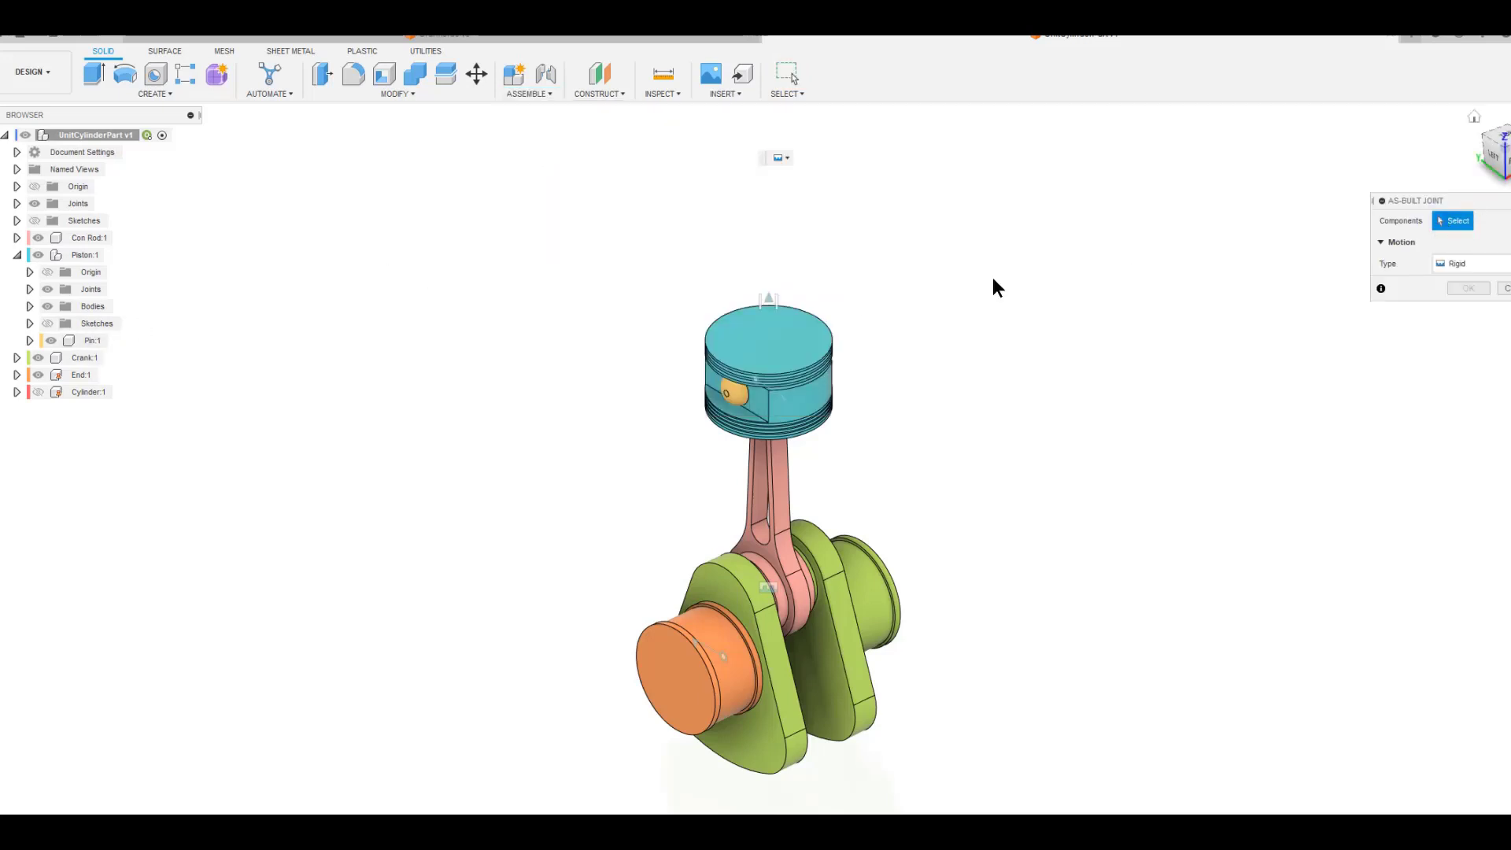
left_click(78, 355)
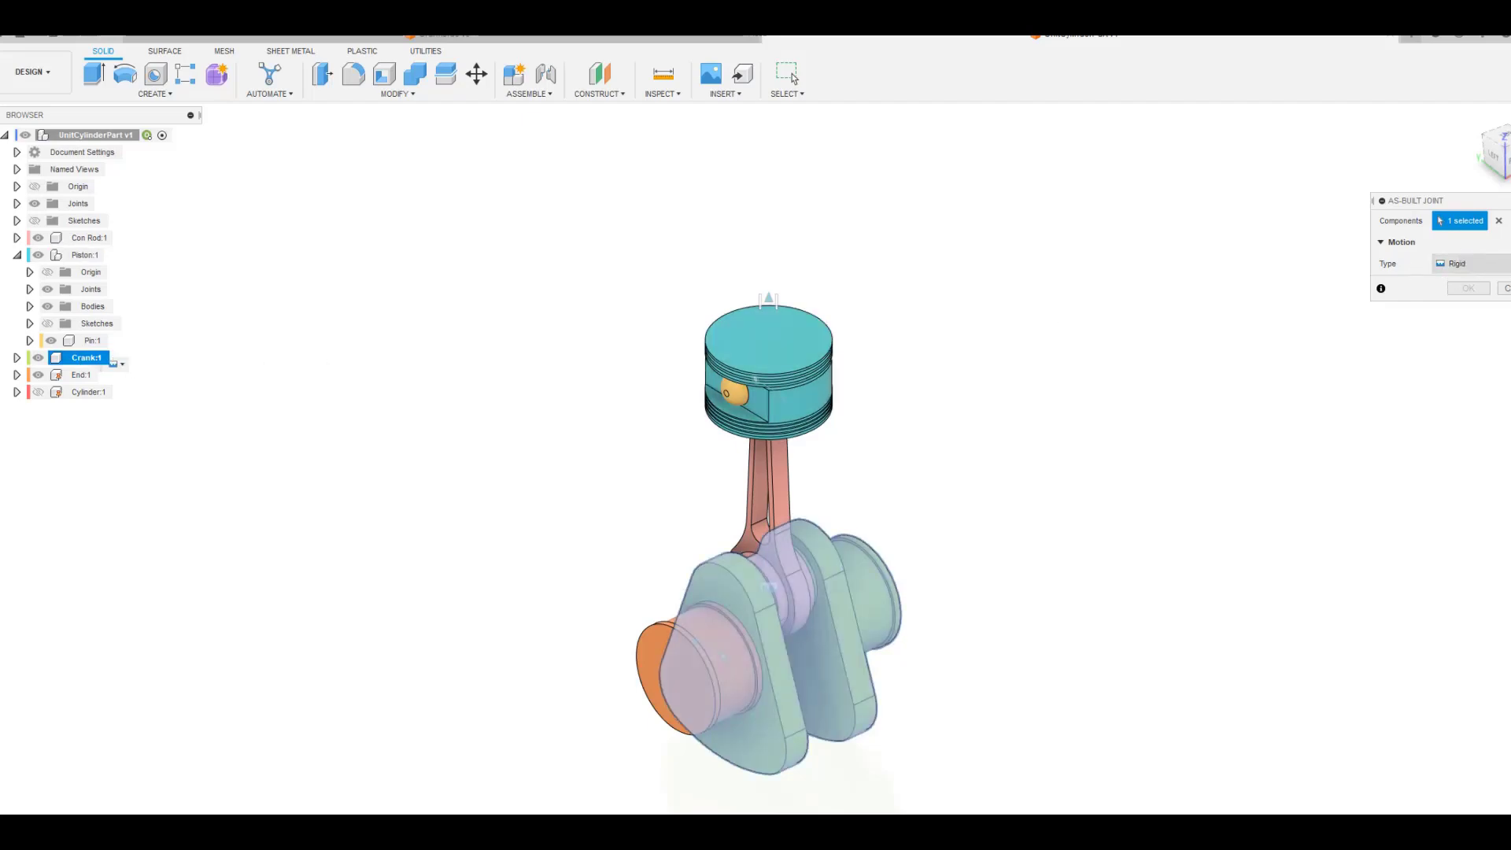
left_click(1480, 263)
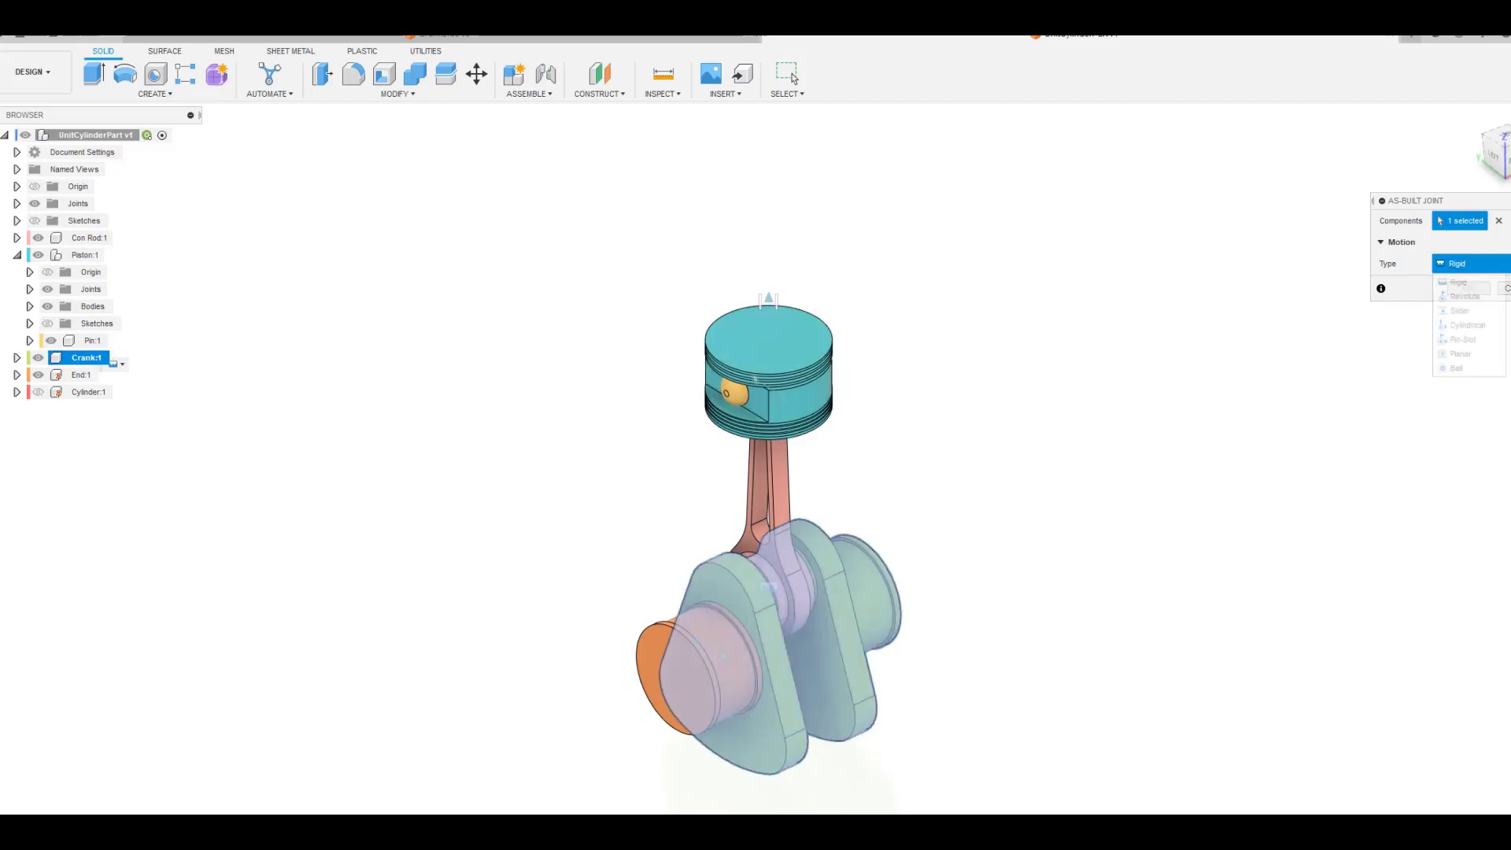
left_click(1475, 296)
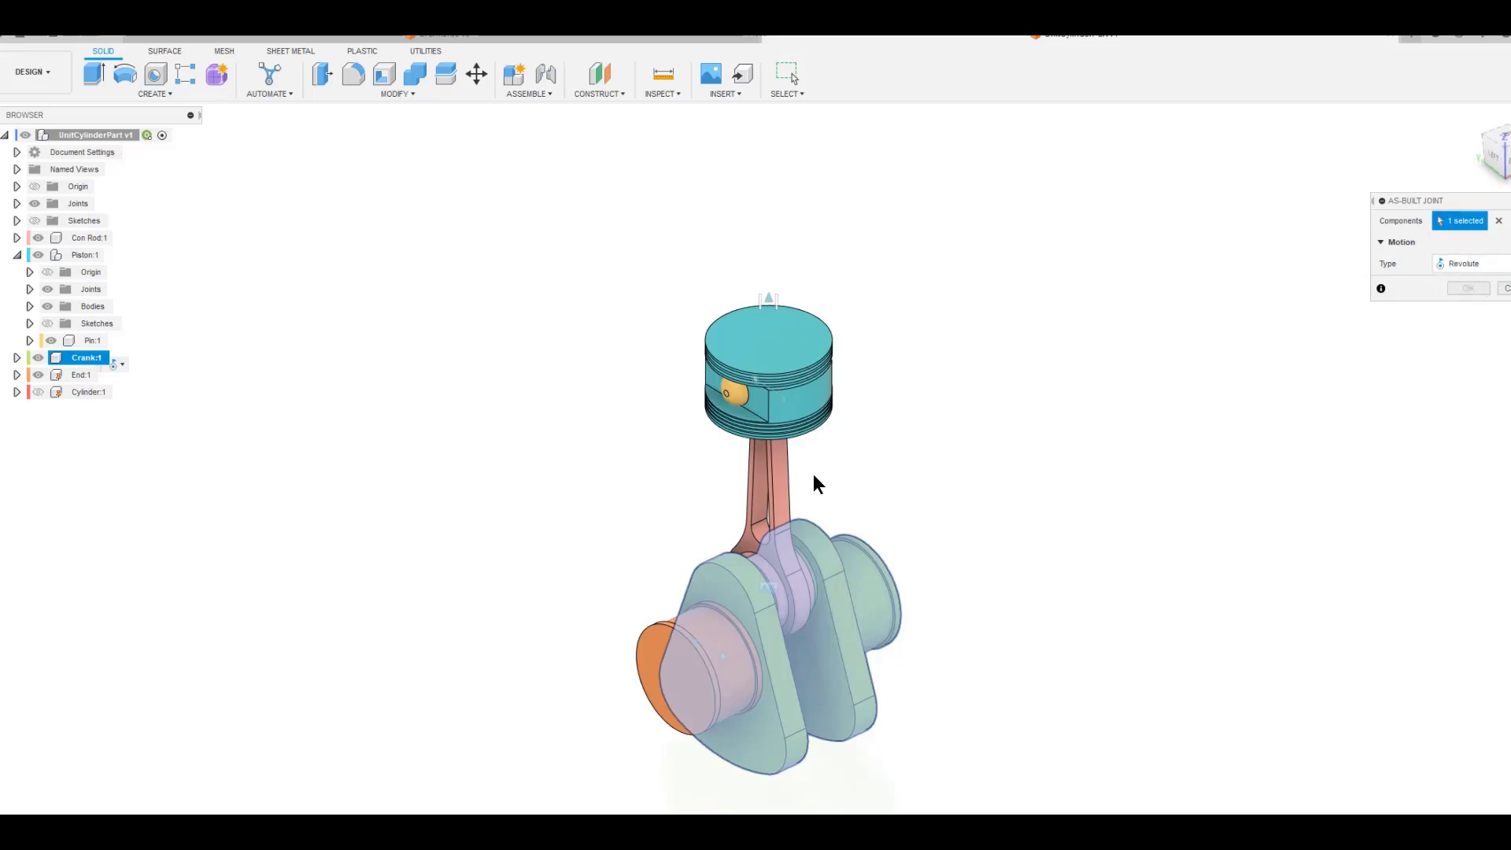
left_click(770, 484)
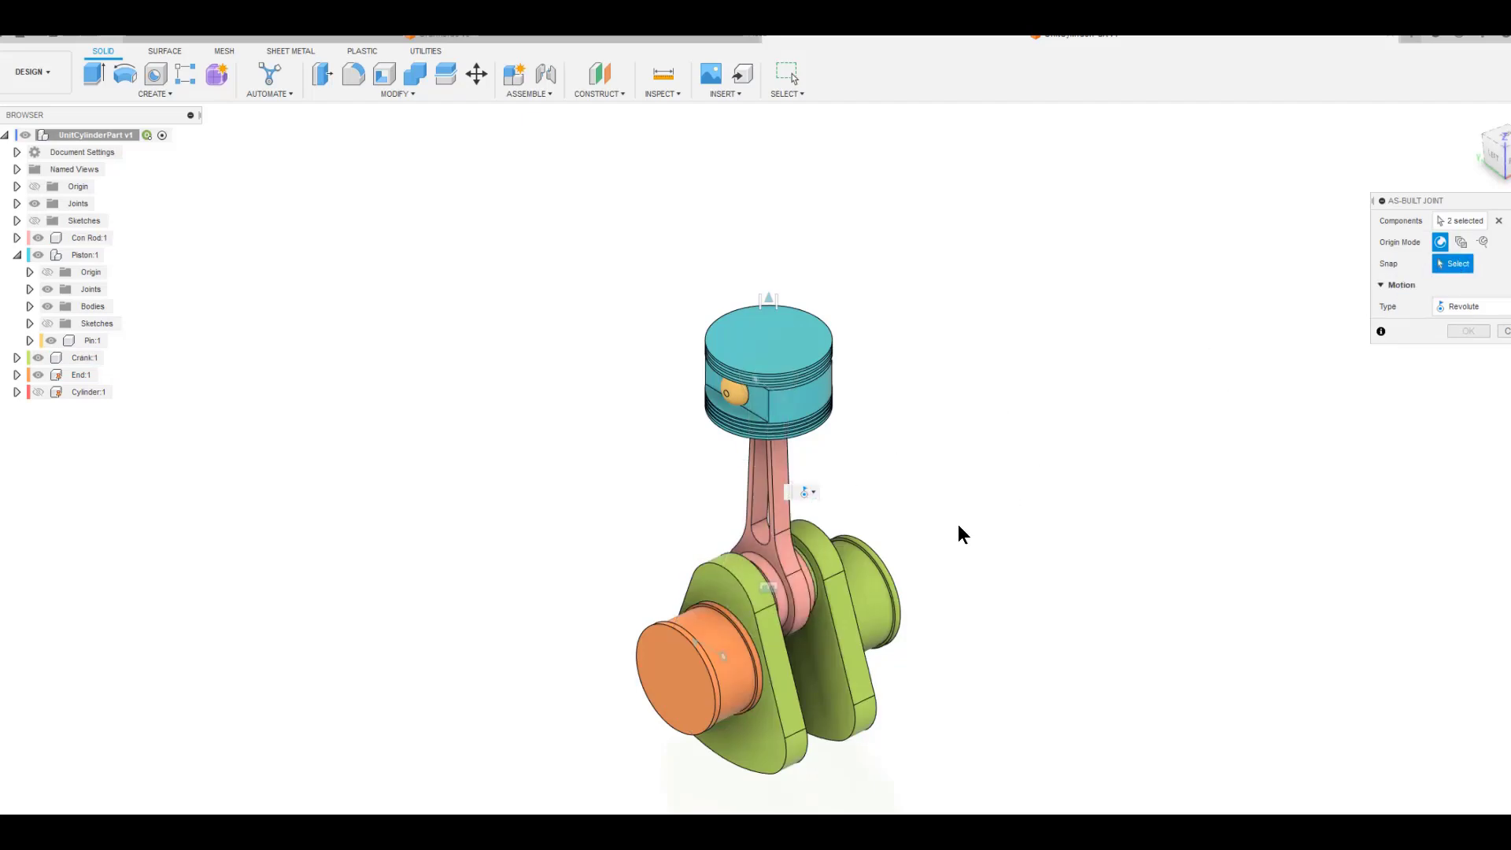
left_click(804, 596)
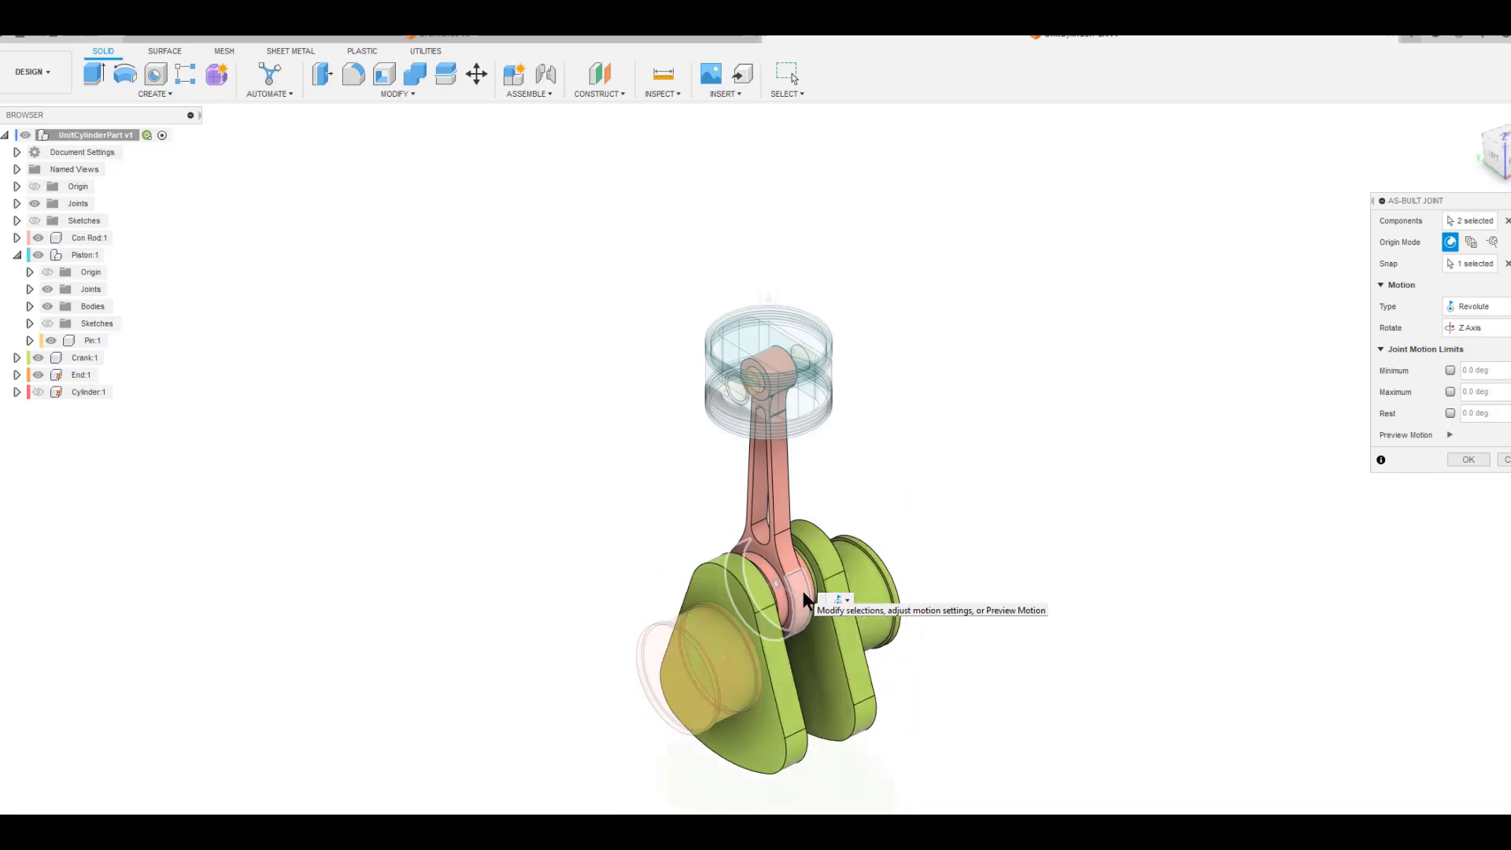
left_click(1471, 460)
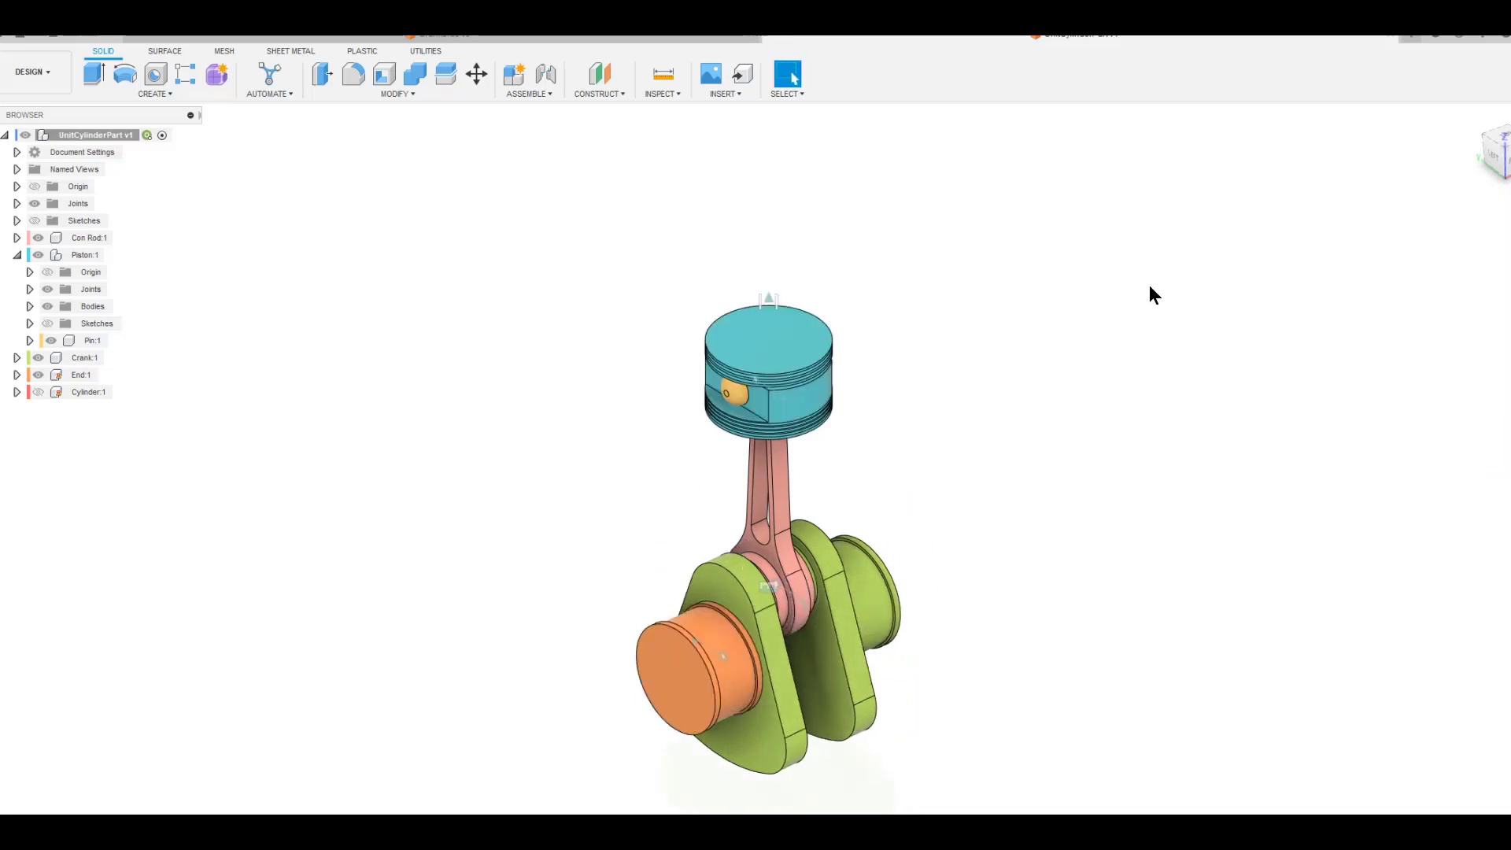
Show the Cylinder again and test the linked motion from the home view by moving the connecting rod and crank through part of their rotation
left_click(40, 392)
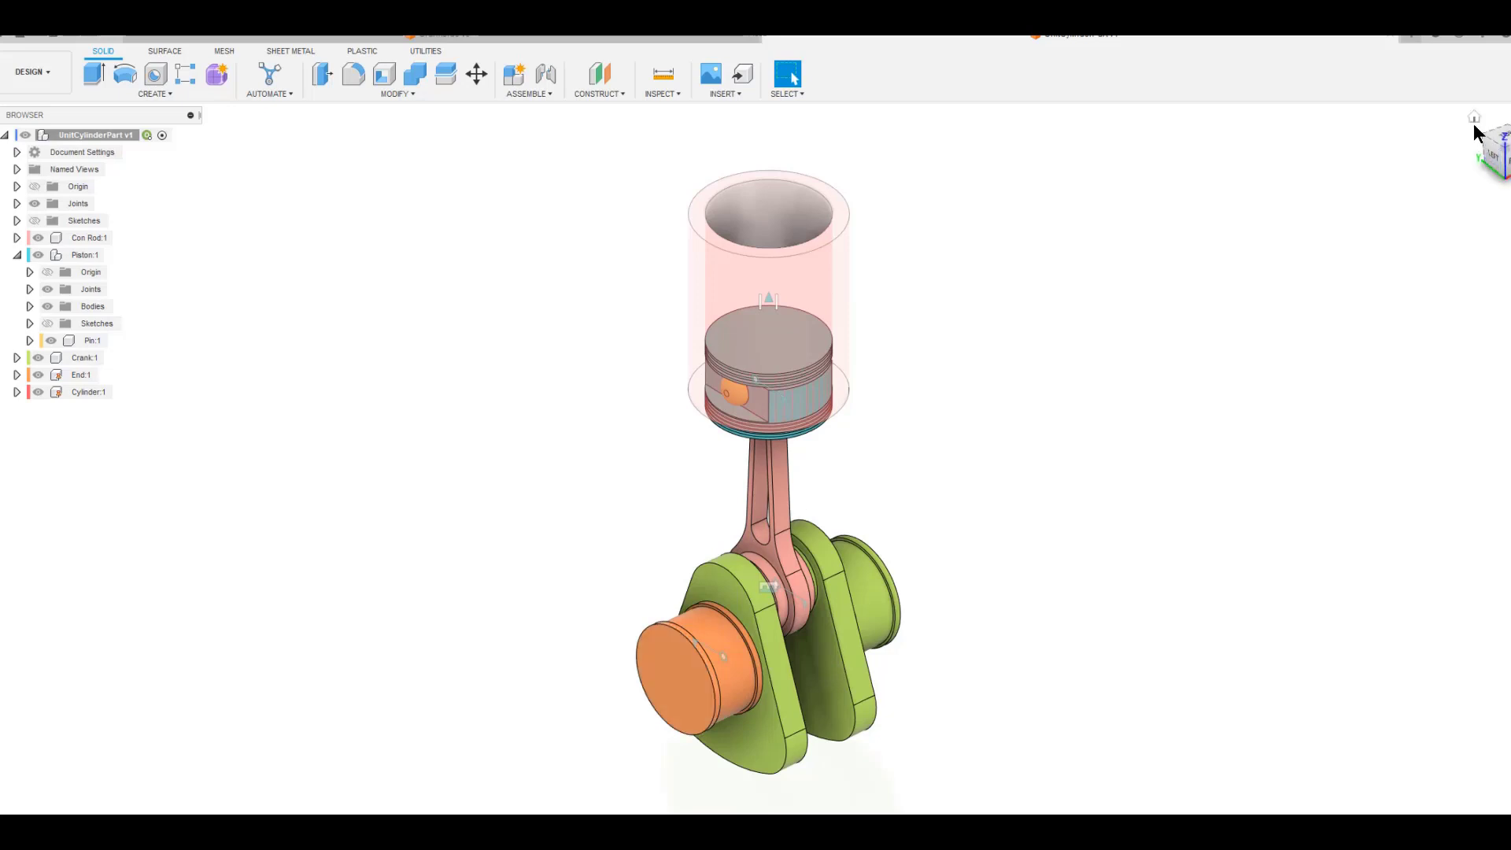
left_click(1474, 120)
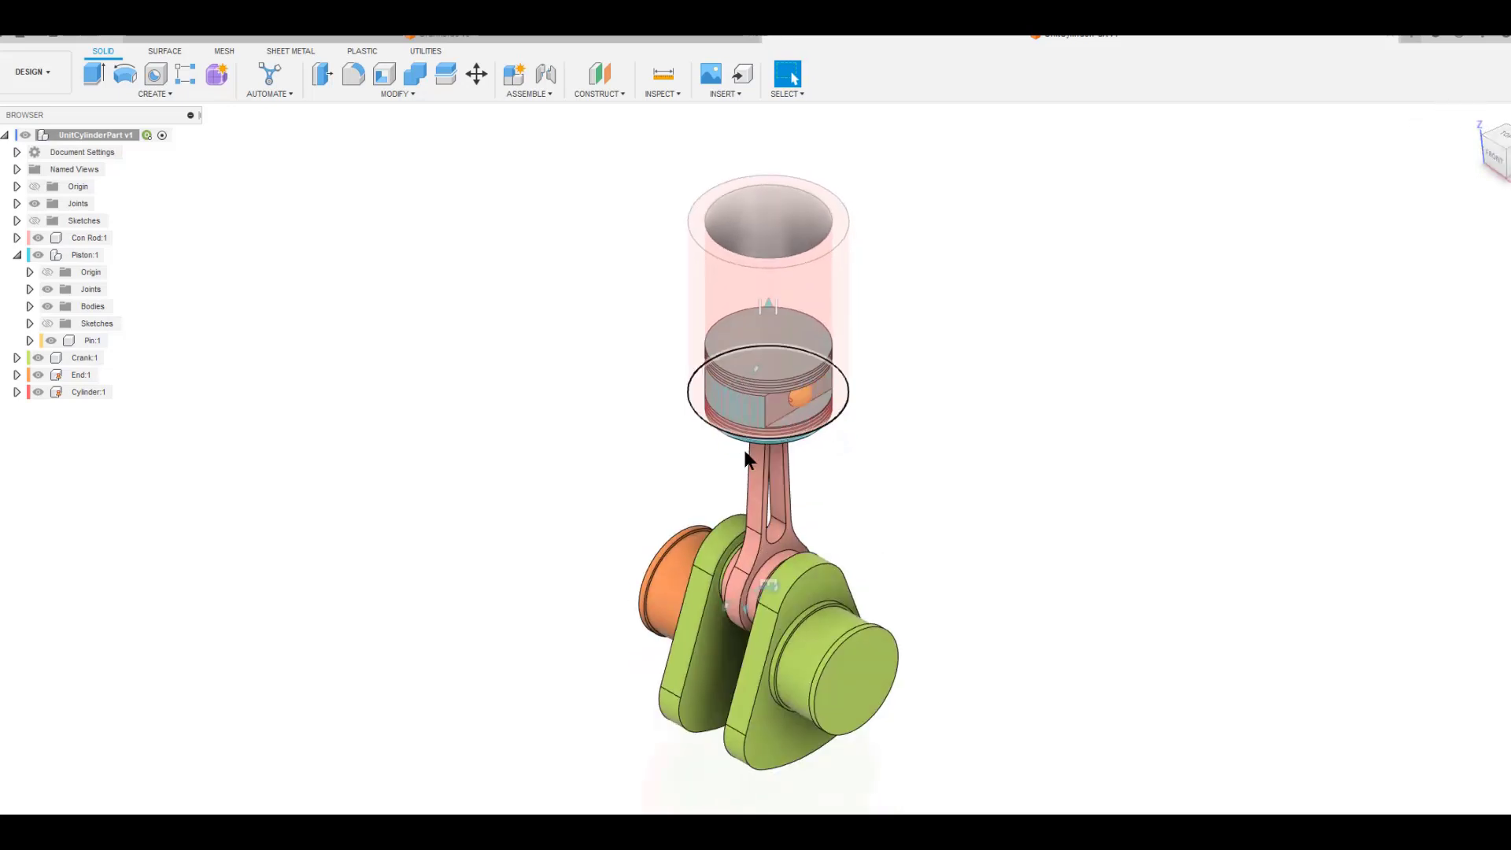
left_click_drag(749, 452, 812, 554)
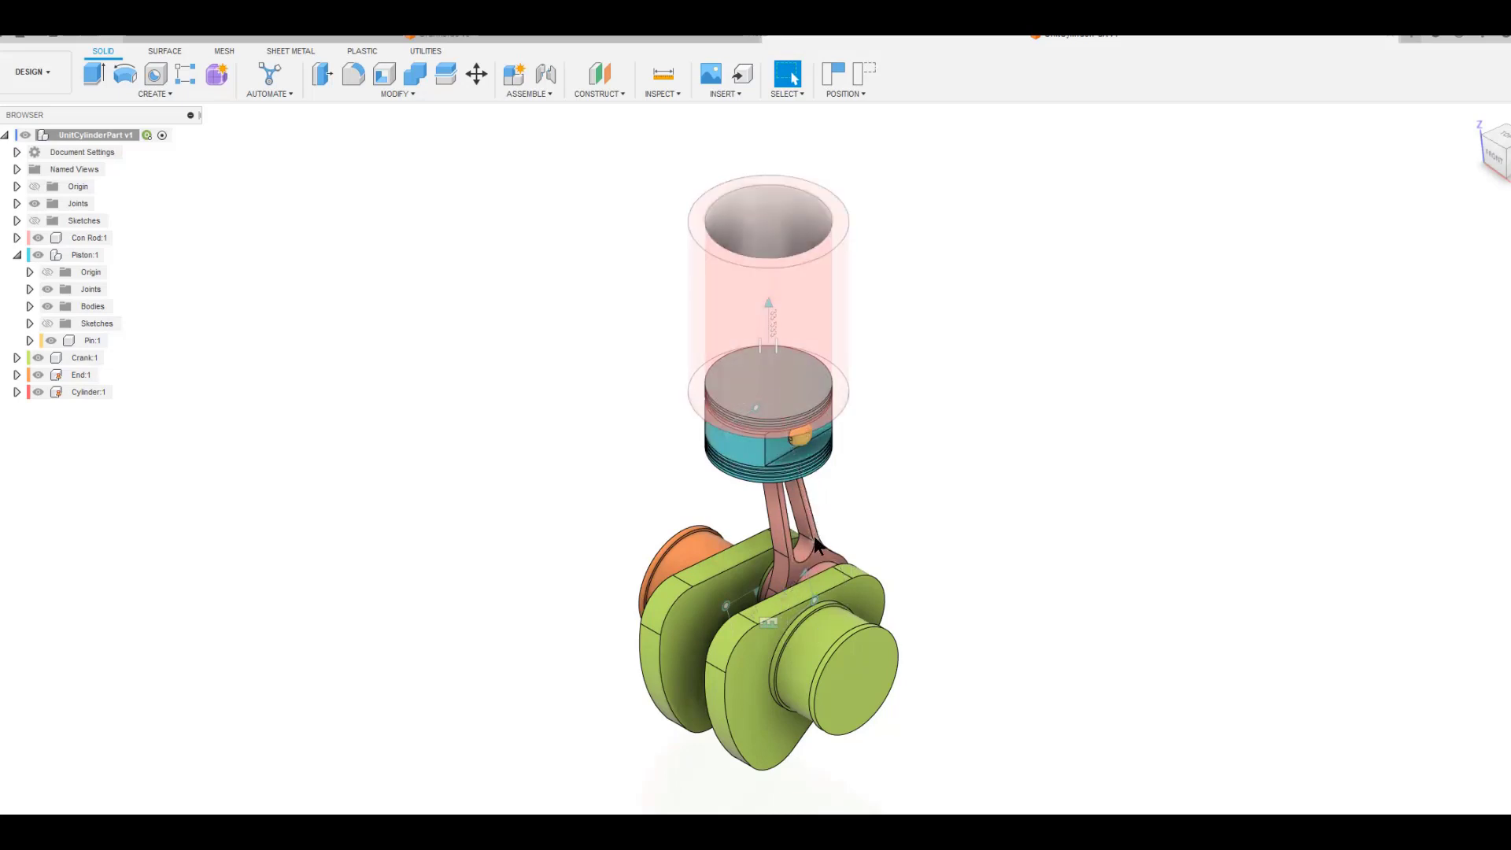
left_click_drag(816, 543, 773, 498)
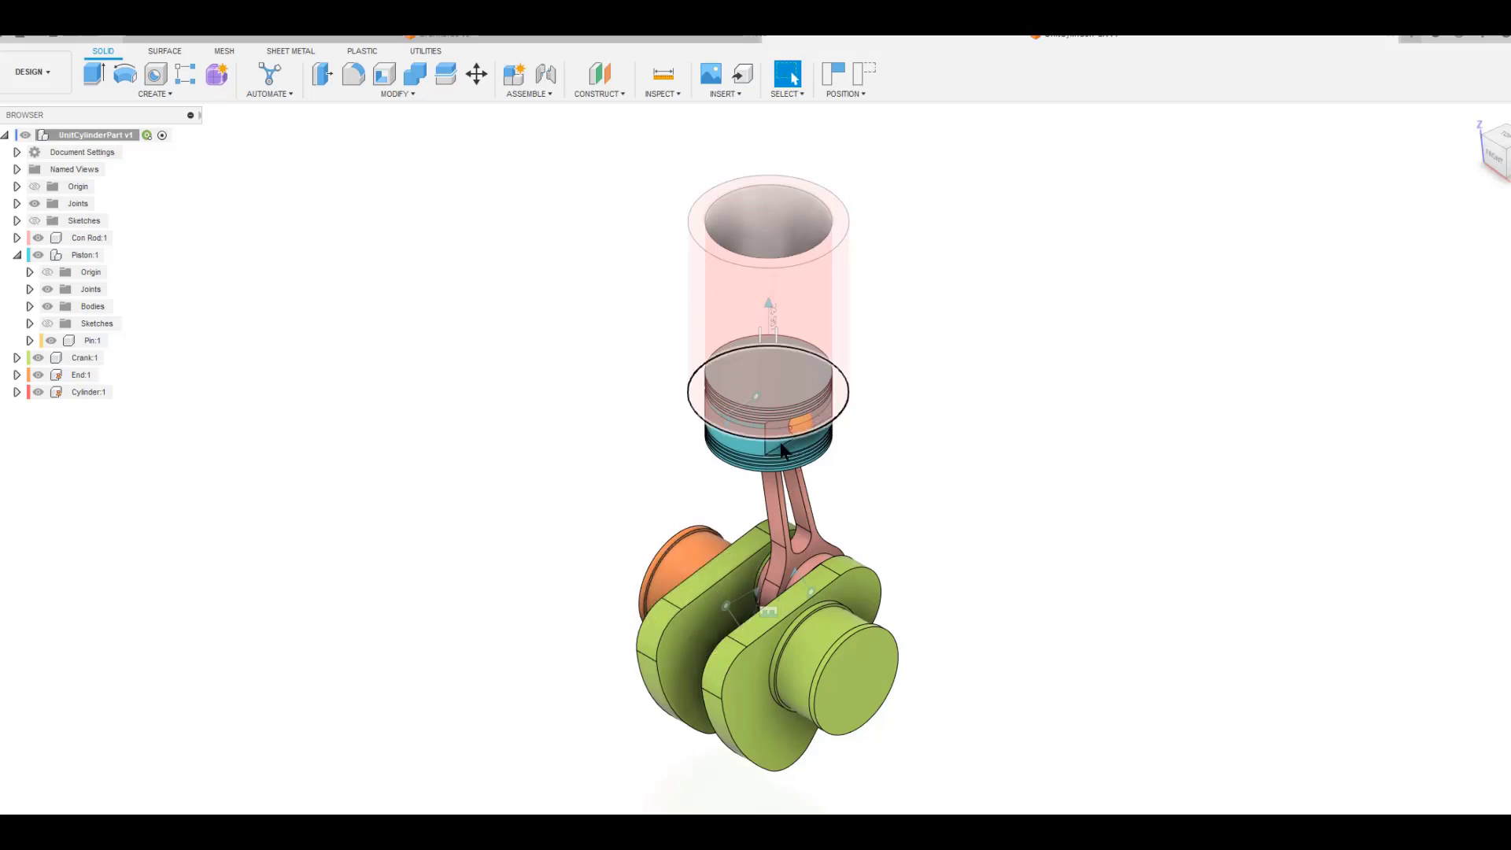
left_click_drag(752, 457, 766, 596)
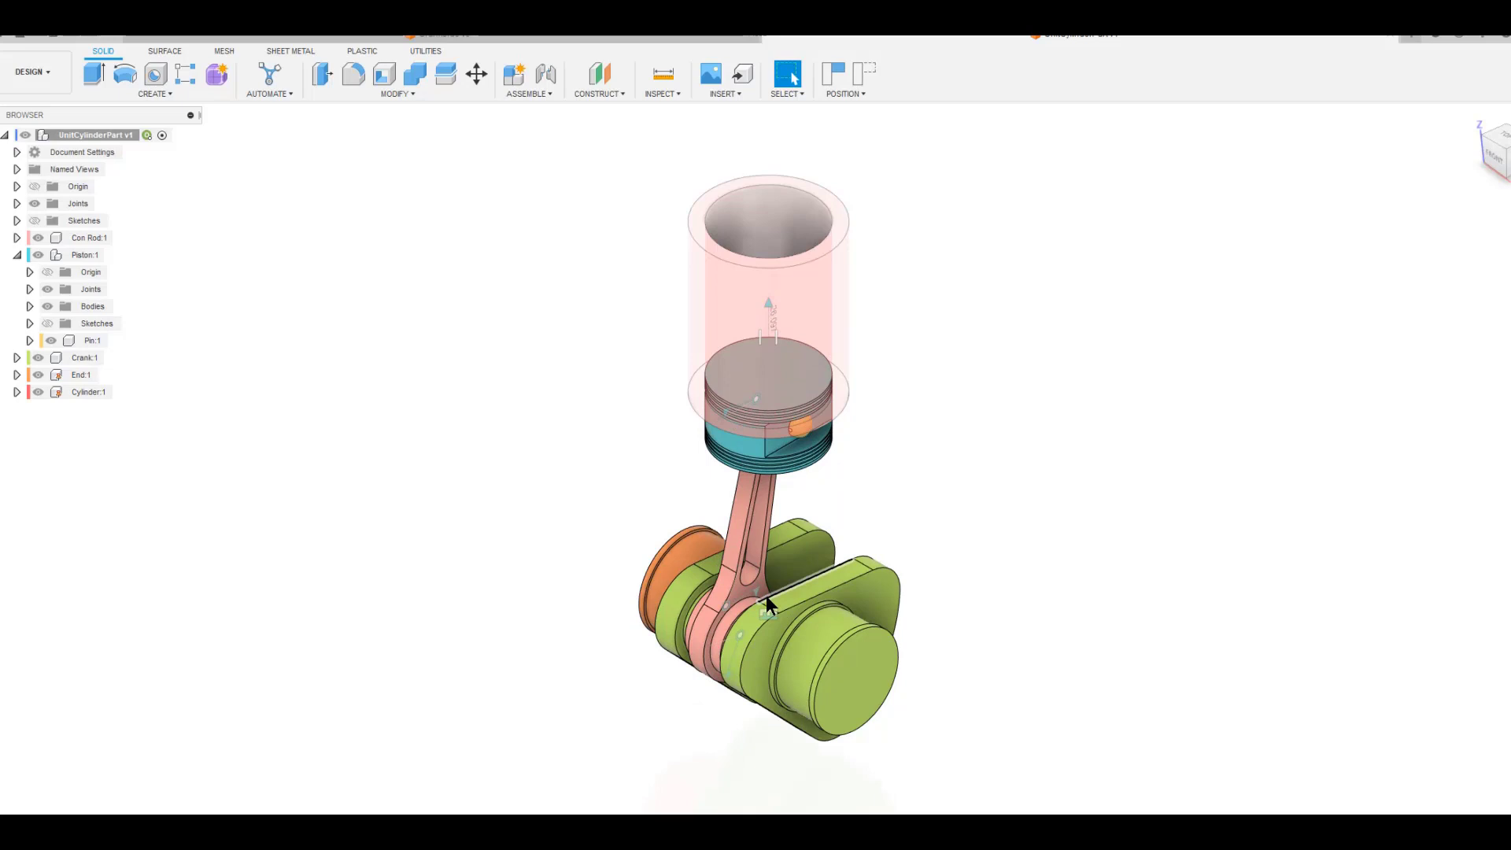